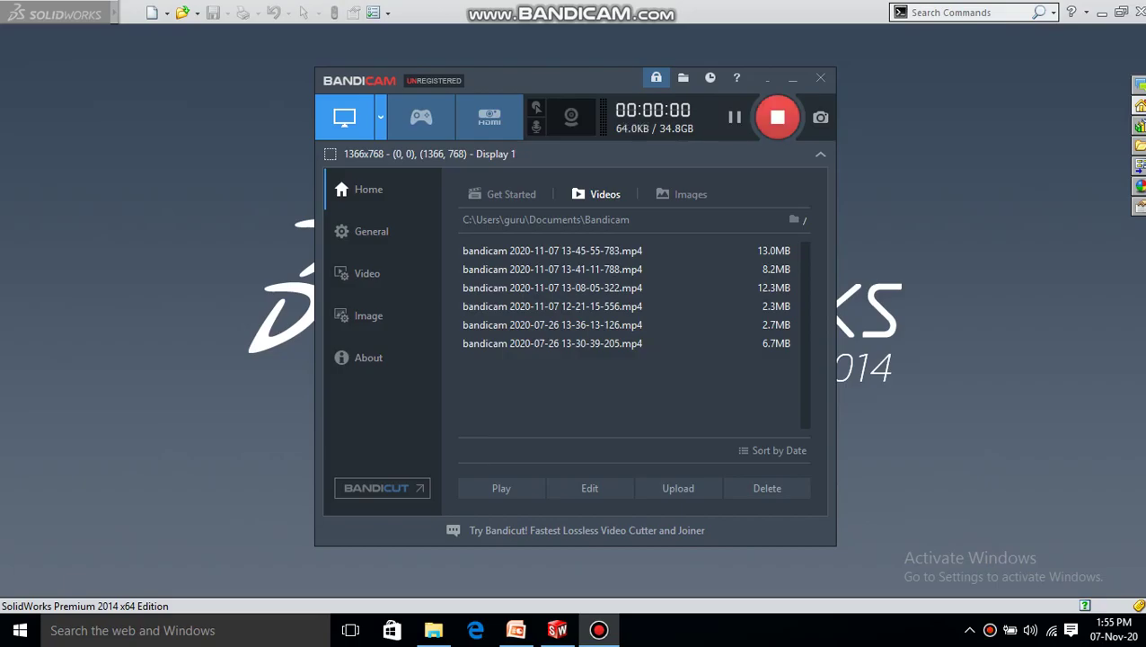
# Start recording, review the Exercise no : 5 flange slide, then bring up the empty SolidWorks window
pyautogui.hotkey('alt', 'Tab')
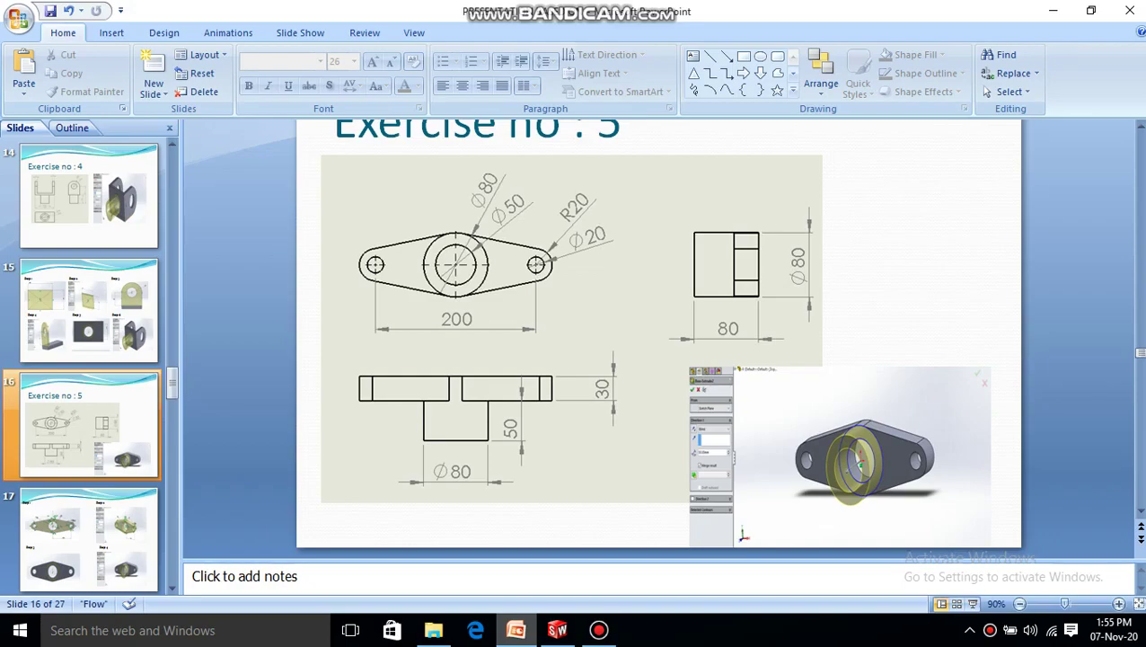
pyautogui.hotkey('alt', 'Tab')
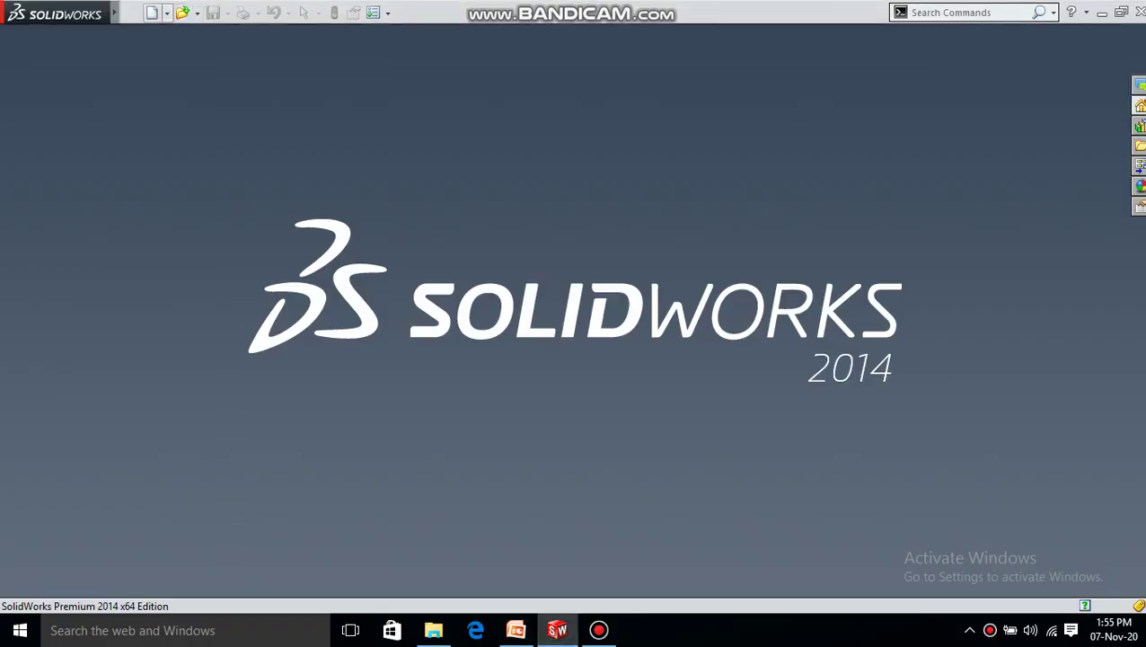
# Create a new part and open Sketch1 on the Front Plane, viewed normal to it
pyautogui.hotkey('ctrl', 'n')
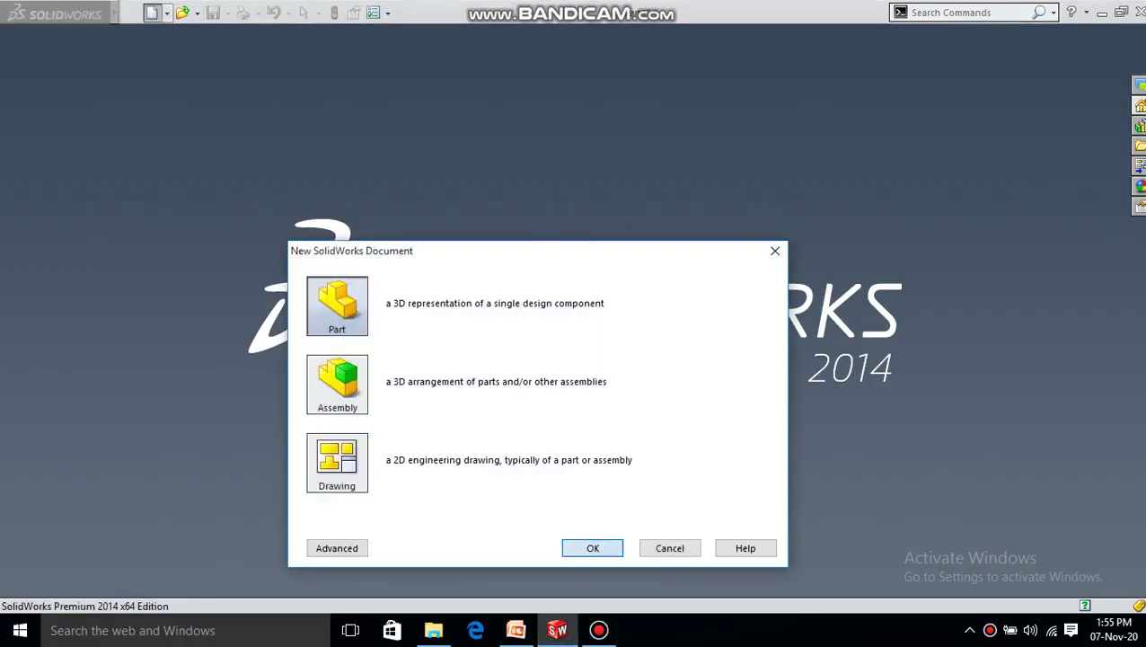
pyautogui.press('Return')
pyautogui.click(60, 232)
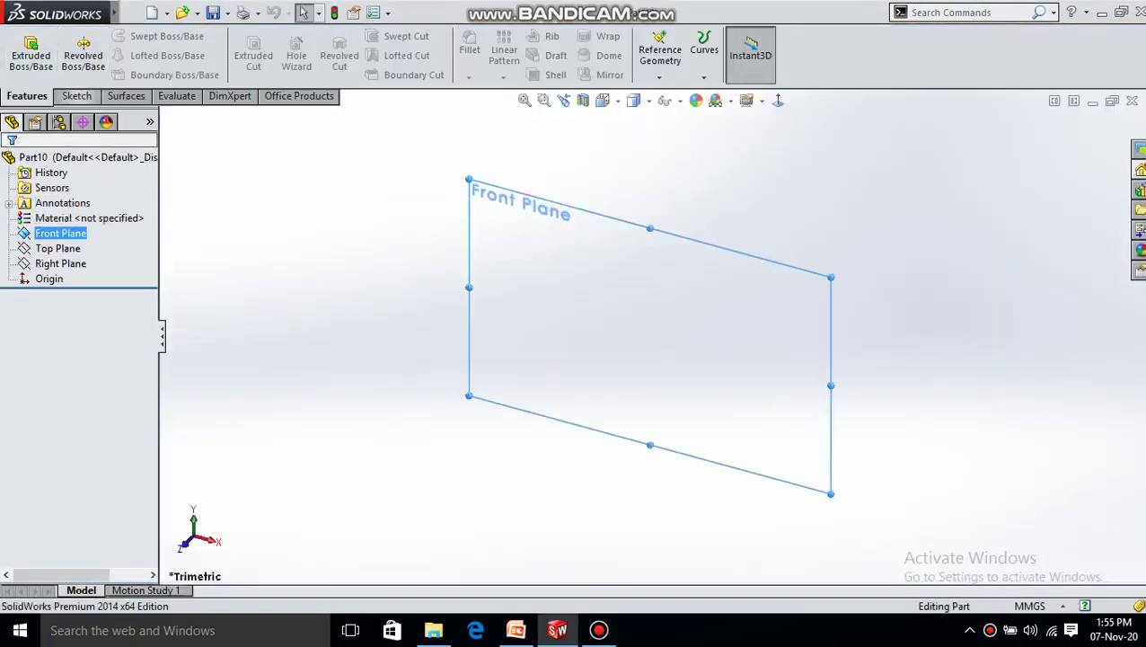
pyautogui.click(77, 95)
pyautogui.click(24, 49)
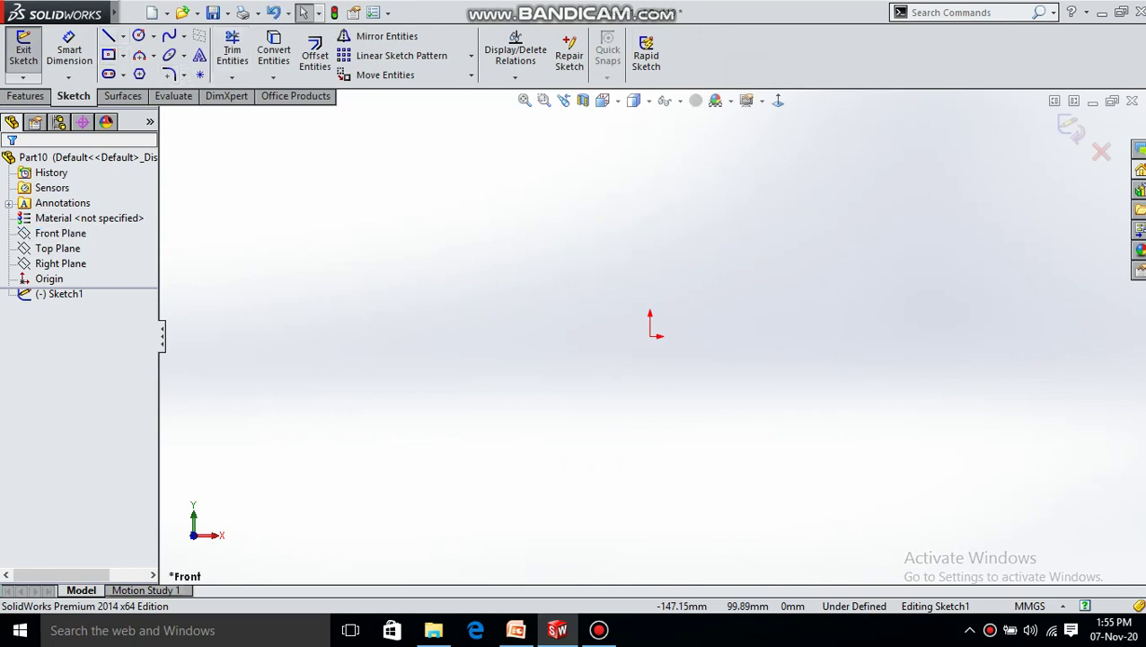
pyautogui.click(138, 35)
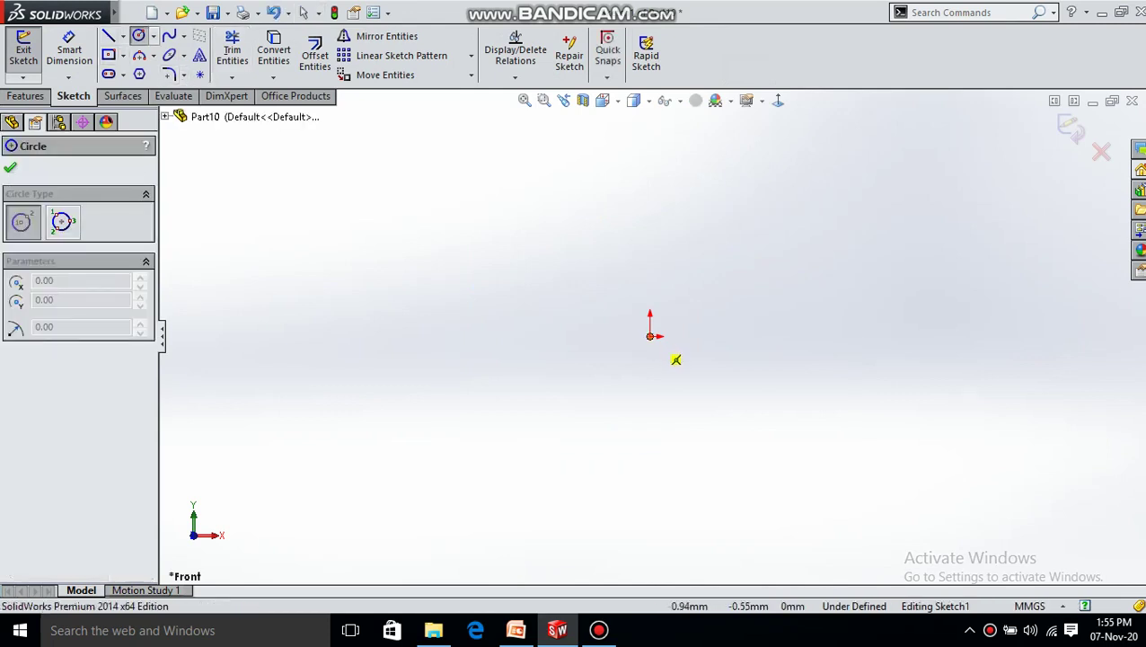
# Draw two concentric circles centred on the origin
pyautogui.click(651, 336)
pyautogui.click(689, 367)
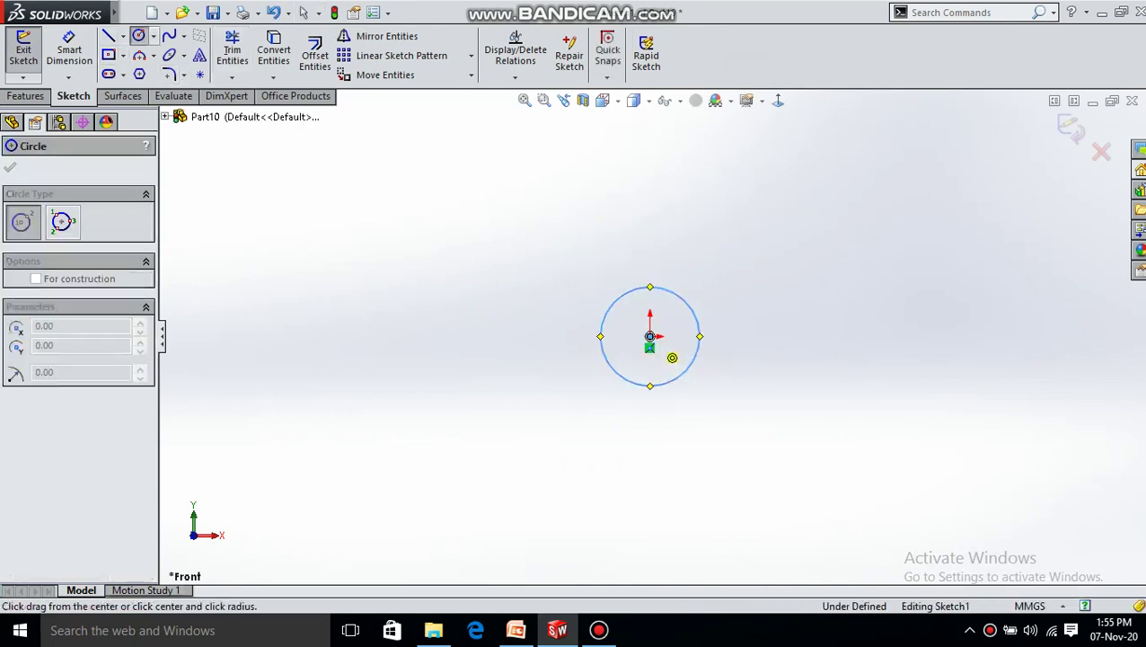
pyautogui.click(651, 336)
pyautogui.click(716, 271)
# Dimension the outer circle Ø80 and the inner circle Ø50
pyautogui.click(68, 49)
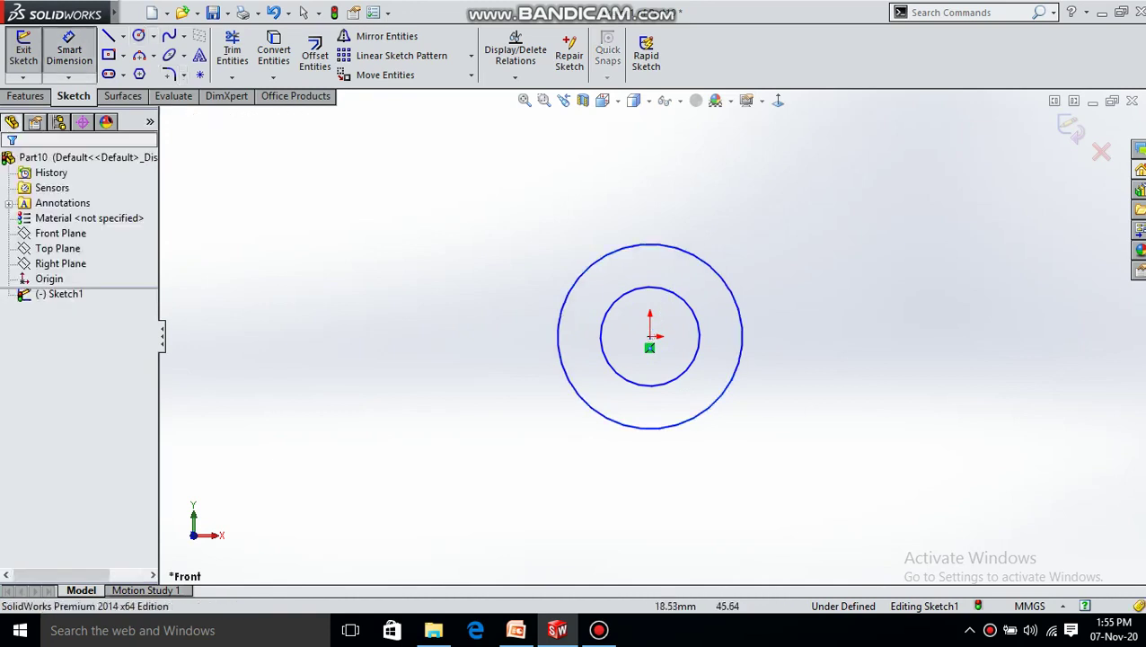
pyautogui.click(716, 271)
pyautogui.click(705, 251)
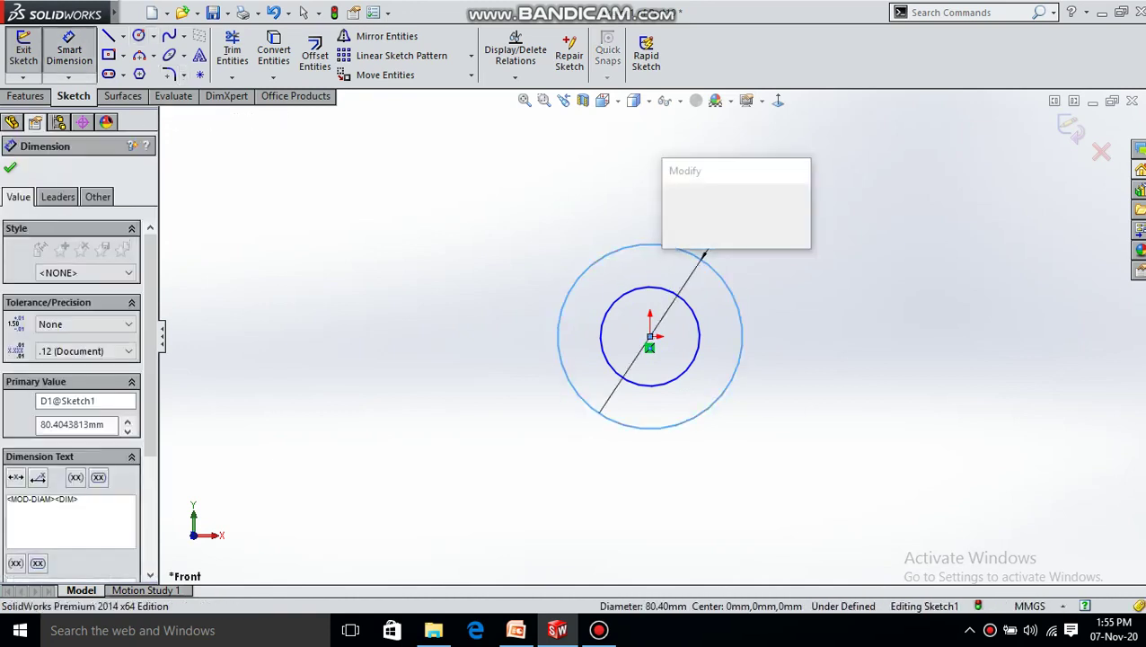
pyautogui.write('80')
pyautogui.press('Return')
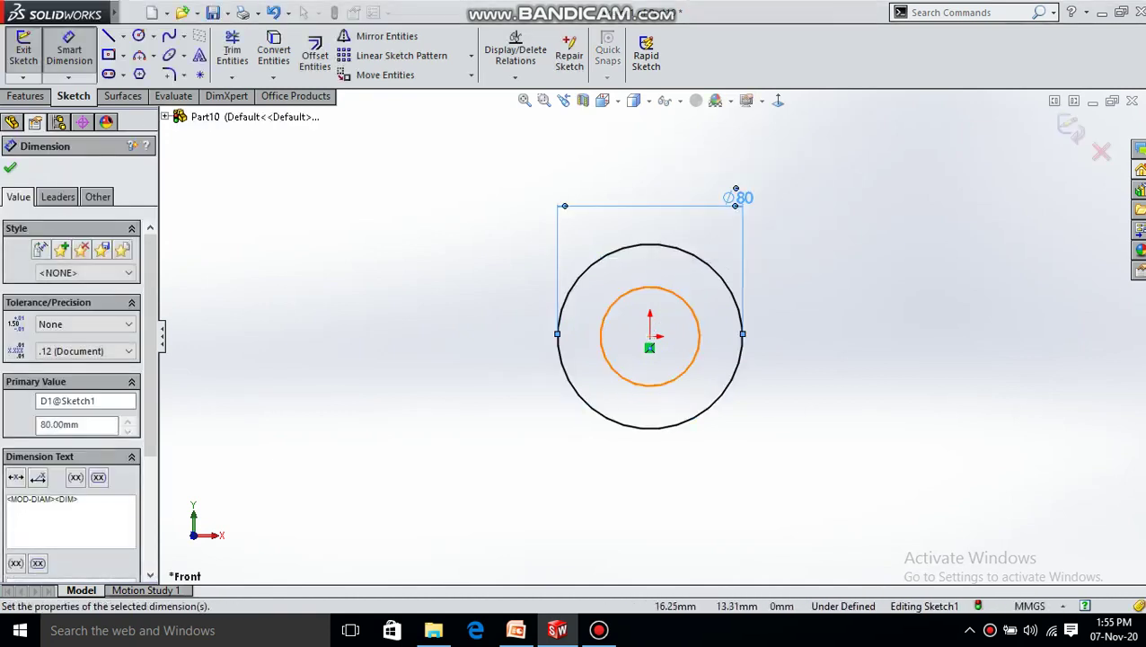
pyautogui.click(696, 306)
pyautogui.click(755, 247)
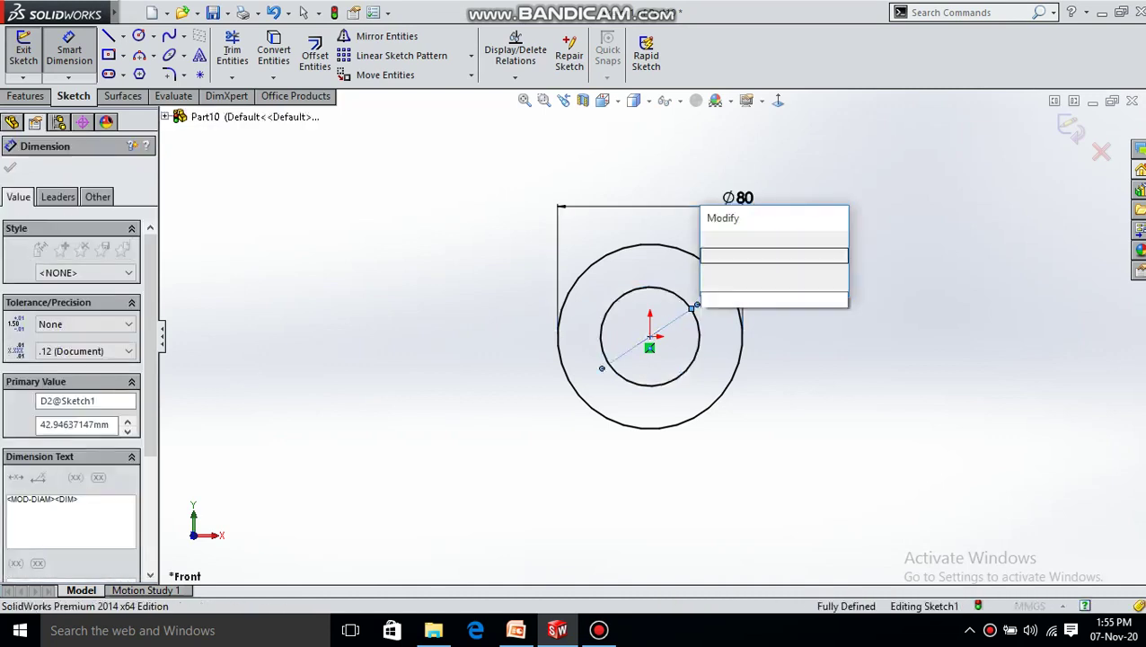
pyautogui.write('50')
pyautogui.press('Return')
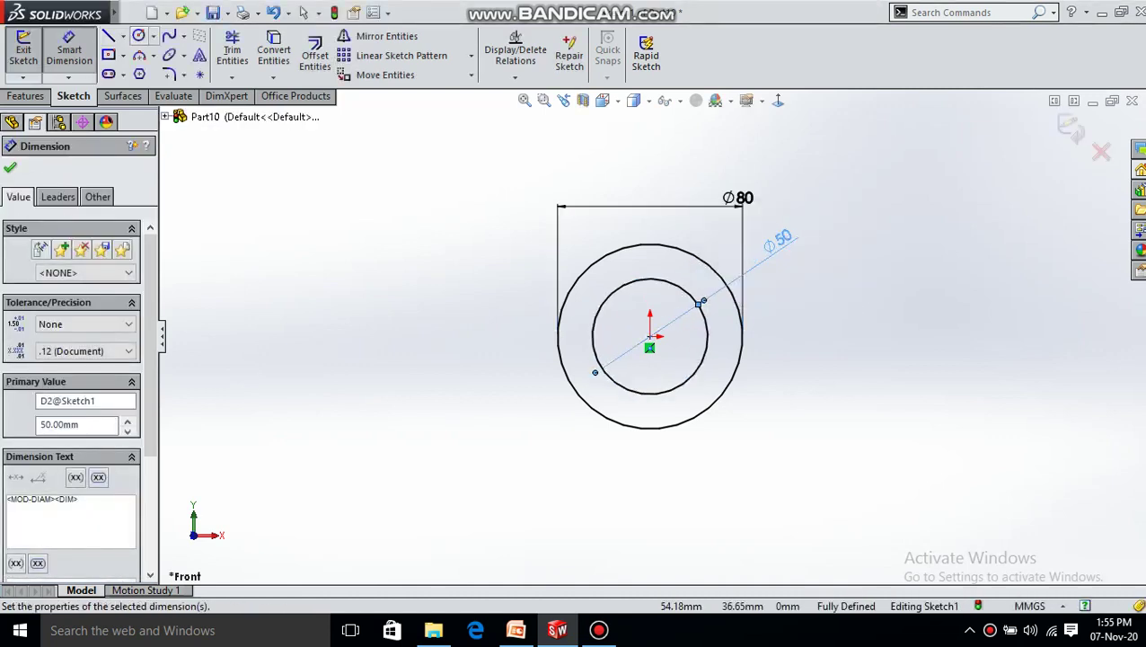
pyautogui.click(140, 36)
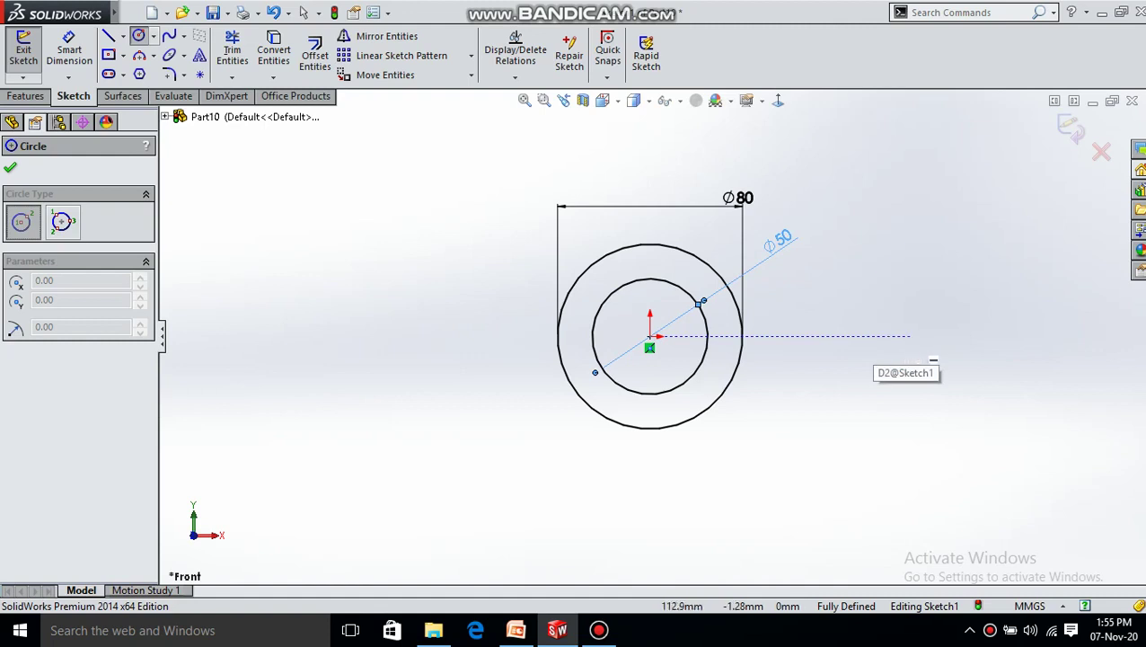
# Draw a concentric circle pair on the horizontal axis to the right and left of the centre
pyautogui.click(911, 336)
pyautogui.click(934, 356)
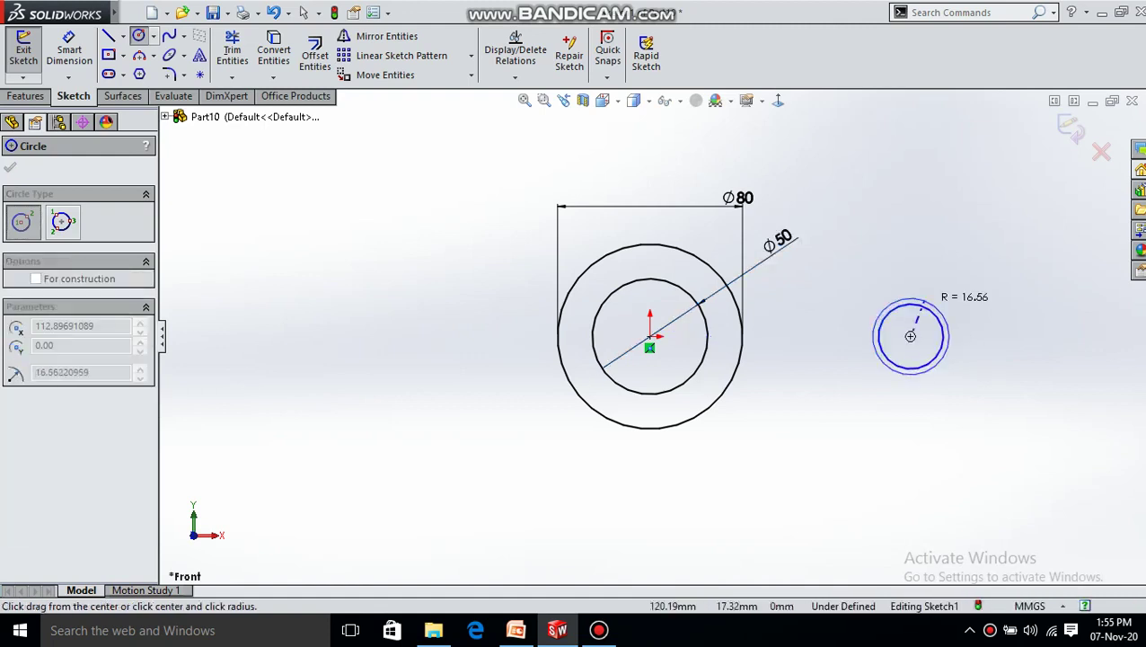
pyautogui.click(938, 276)
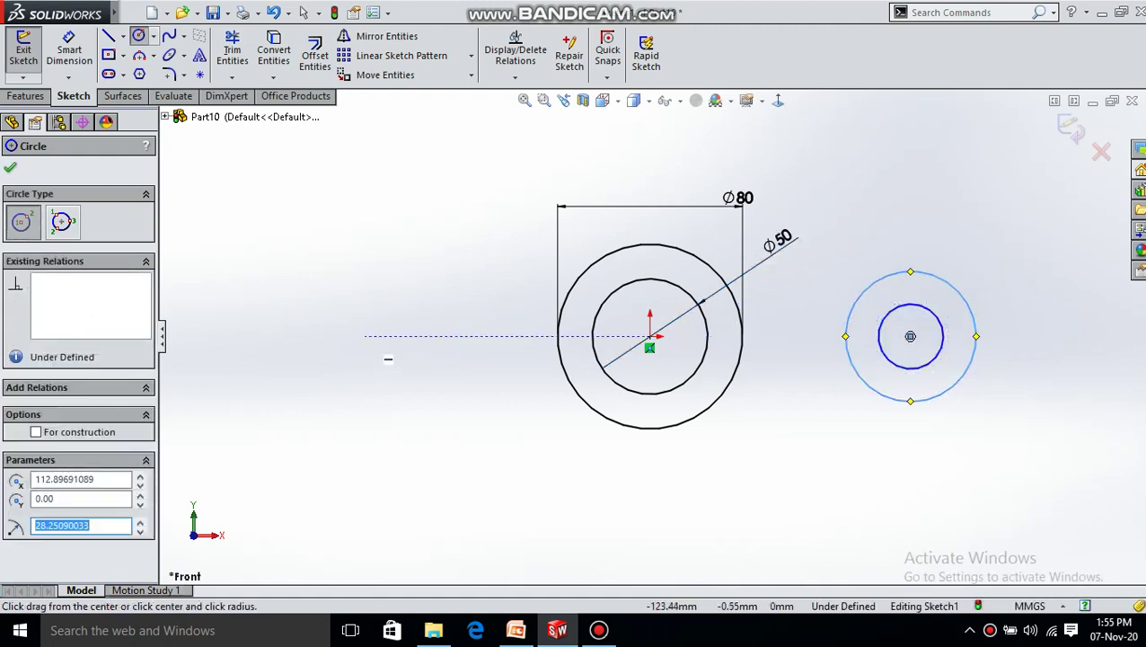
pyautogui.click(365, 336)
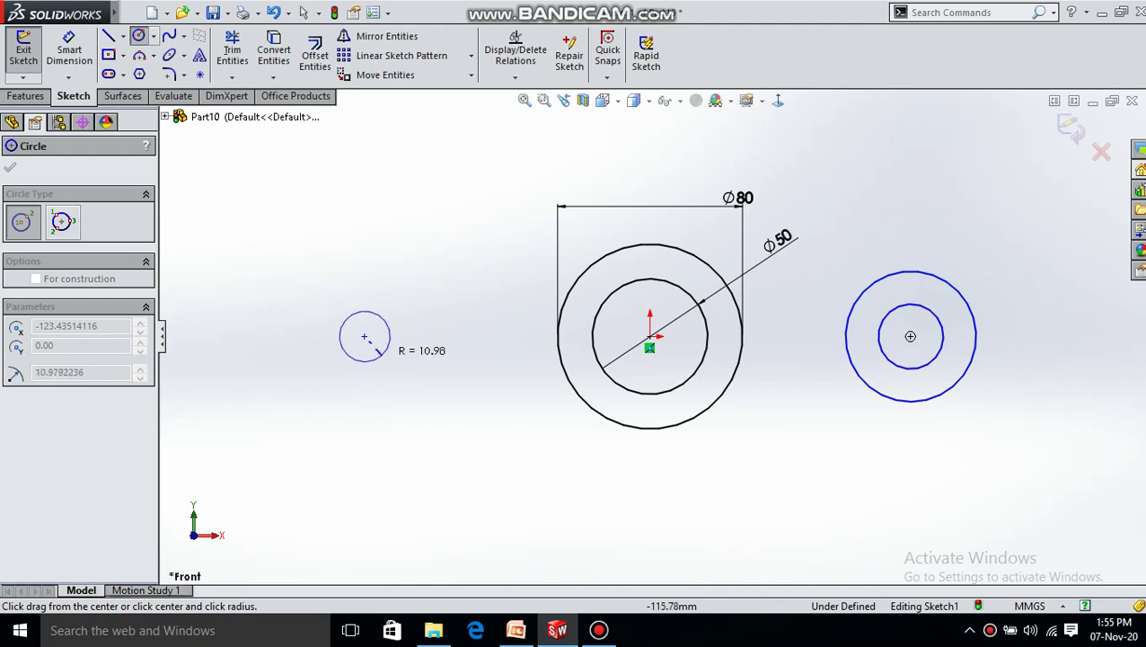
pyautogui.click(386, 357)
pyautogui.click(365, 336)
pyautogui.click(403, 375)
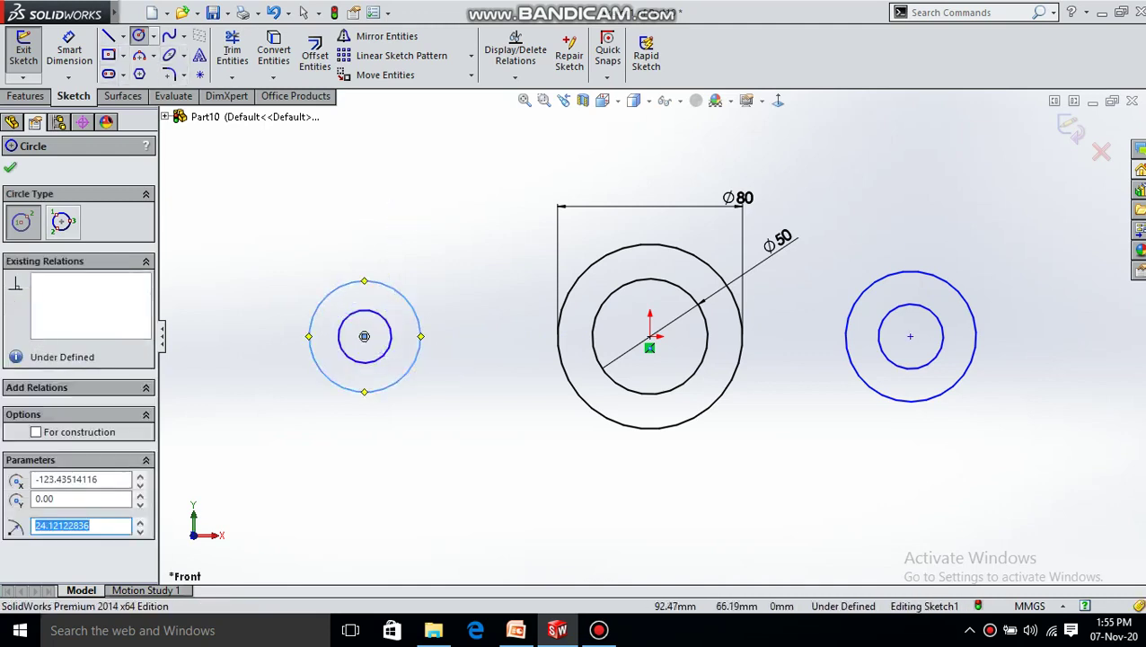
# Dimension the right circle pair Ø40 outer and Ø20 inner
pyautogui.press('d')
pyautogui.click(957, 289)
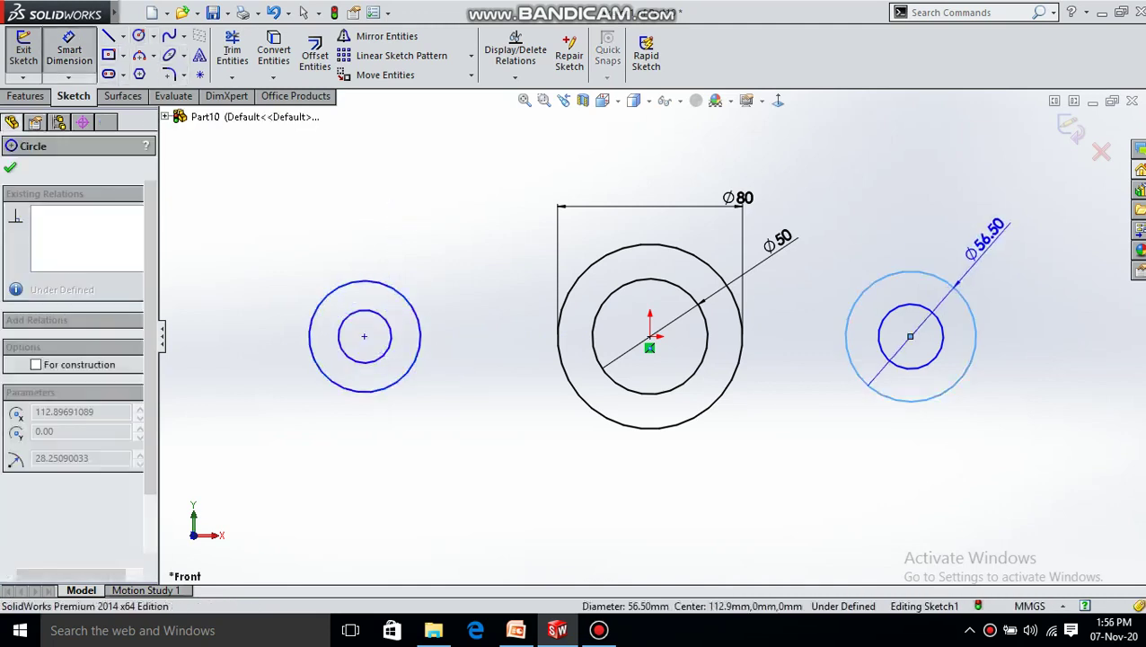
pyautogui.click(993, 232)
pyautogui.write('4')
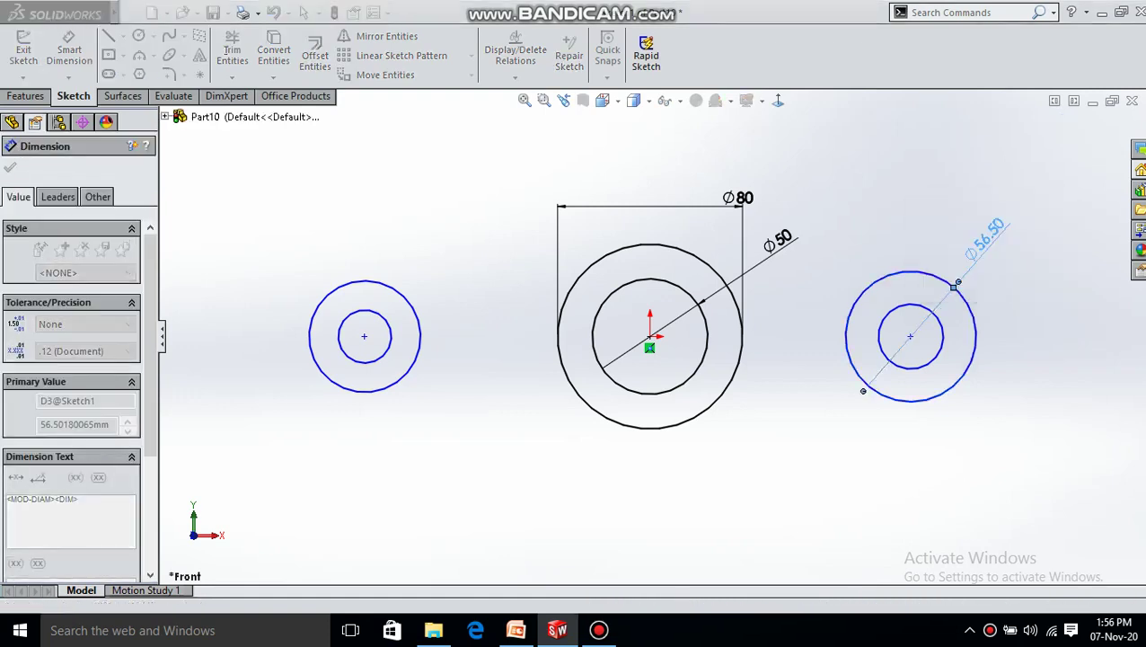
pyautogui.press('Return')
pyautogui.click(936, 317)
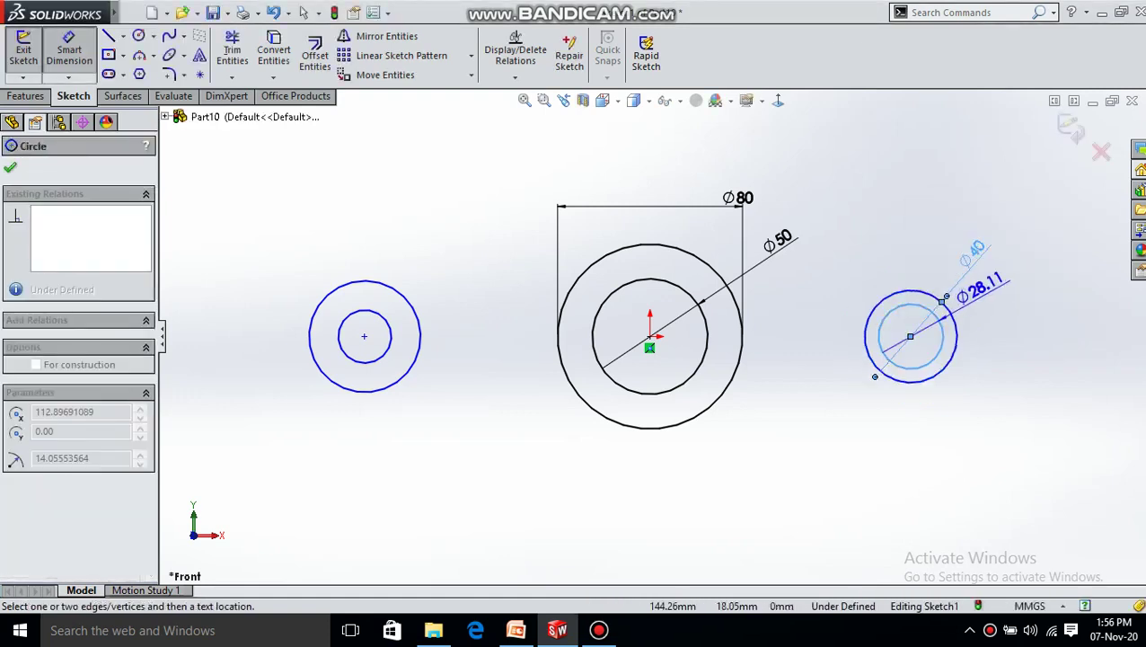
pyautogui.click(984, 249)
pyautogui.write('20')
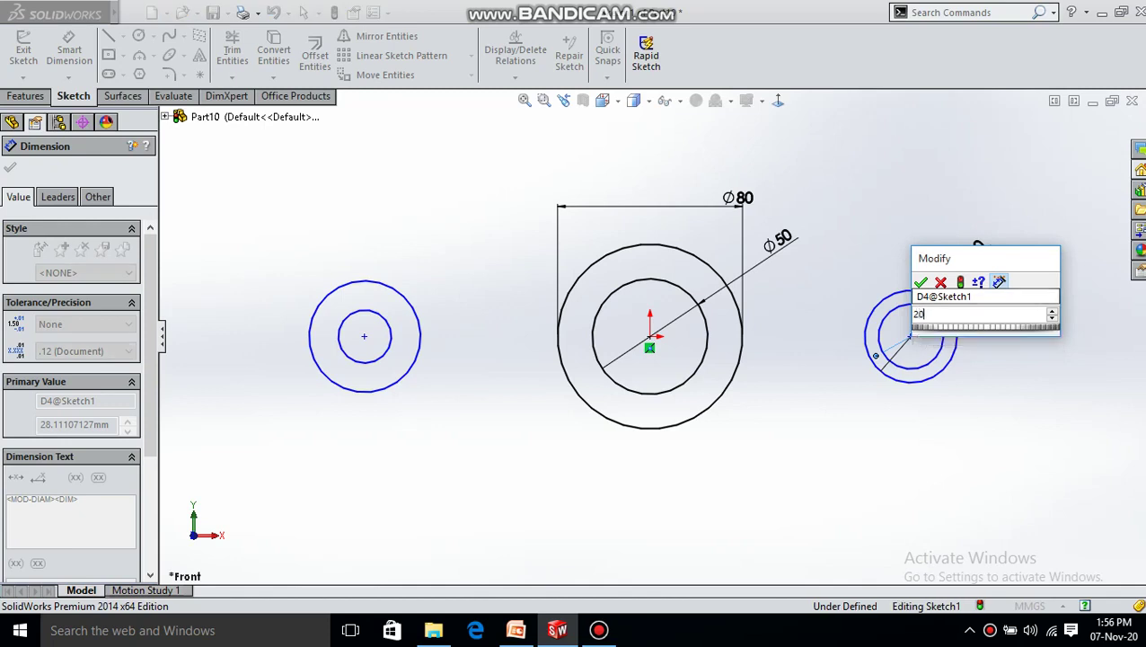
pyautogui.press('Return')
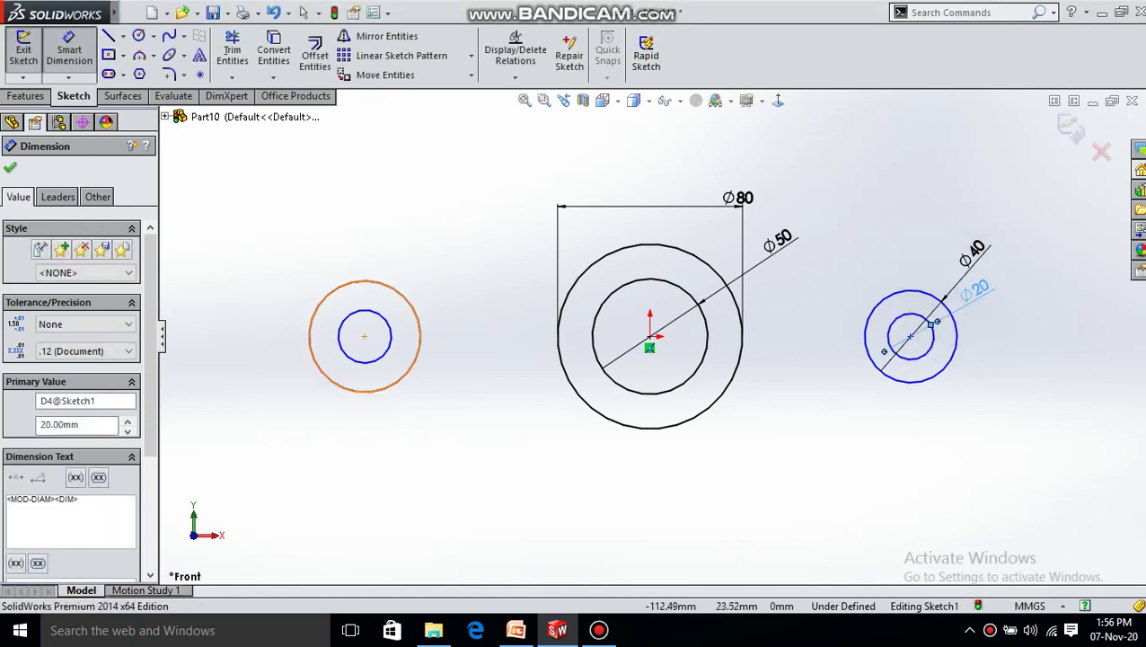
# Dimension the left circle pair Ø40 outer and Ø20 inner
pyautogui.click(401, 289)
pyautogui.click(460, 193)
pyautogui.write('40')
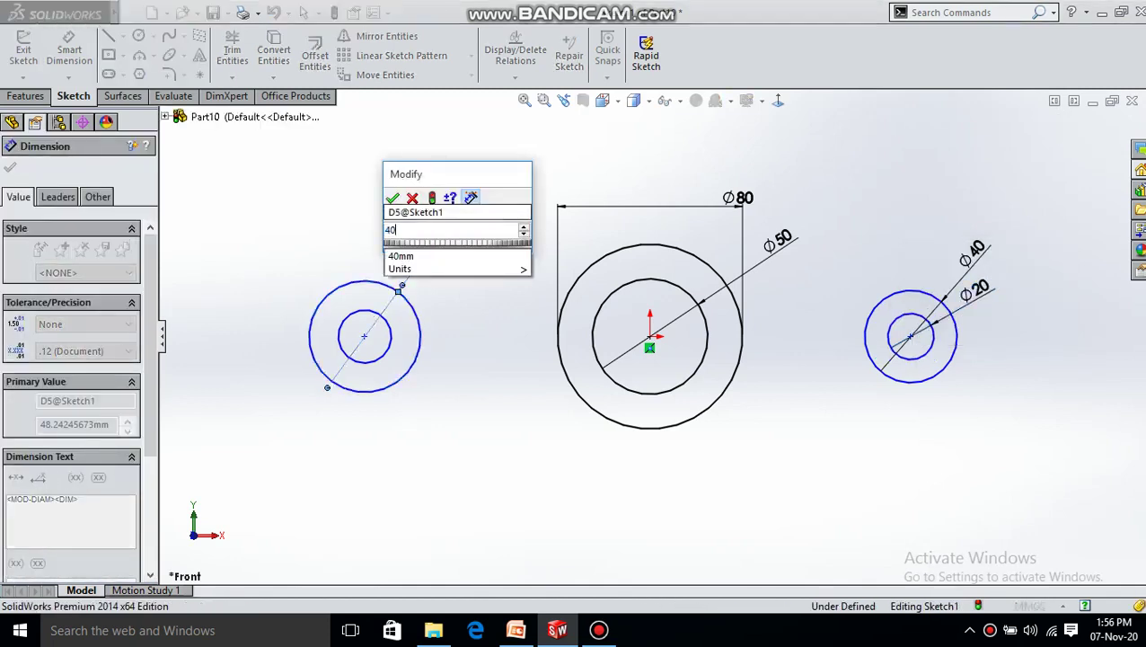
pyautogui.press('Return')
pyautogui.click(385, 318)
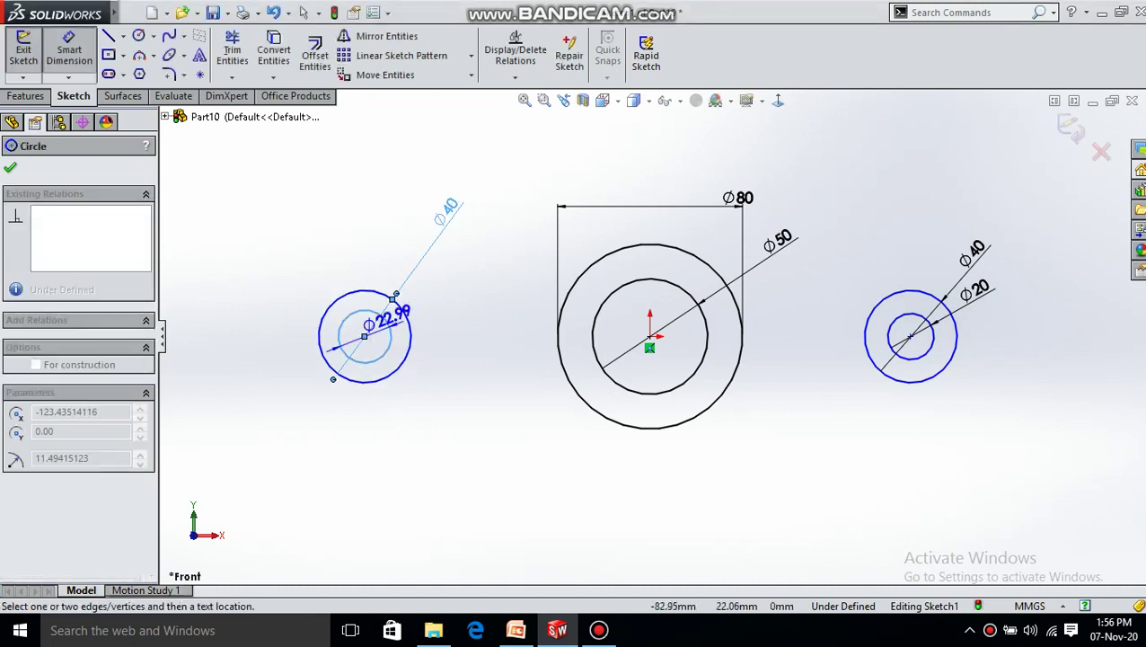
pyautogui.click(399, 310)
pyautogui.write('20')
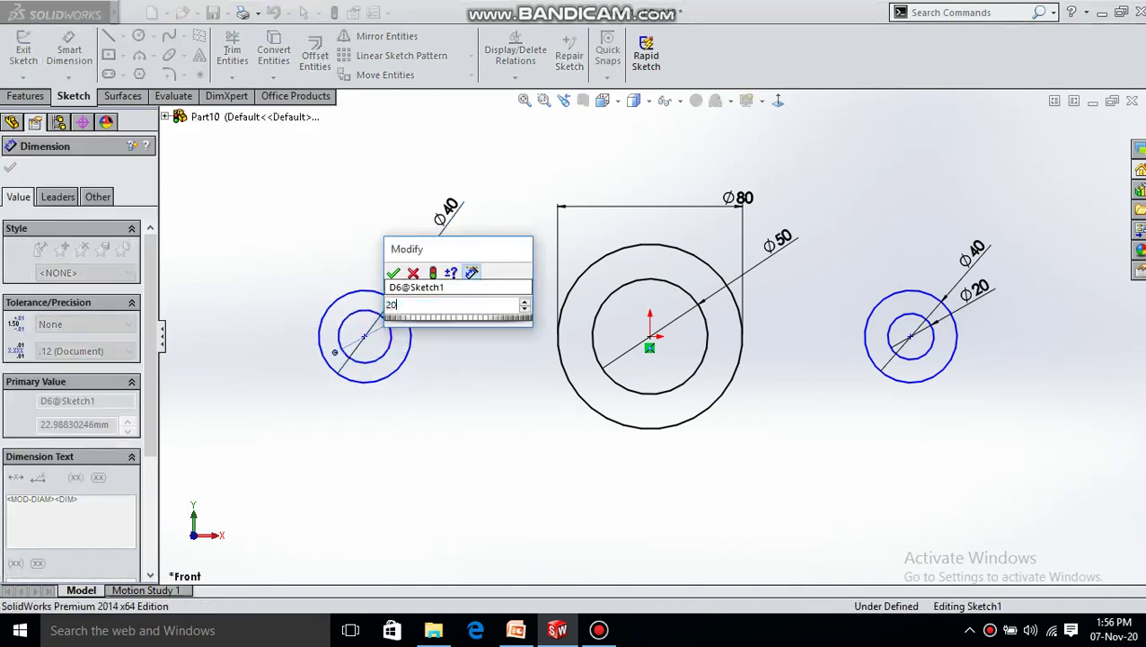
pyautogui.press('Return')
# Place the right lug centre 100 mm horizontally from the origin
pyautogui.click(388, 323)
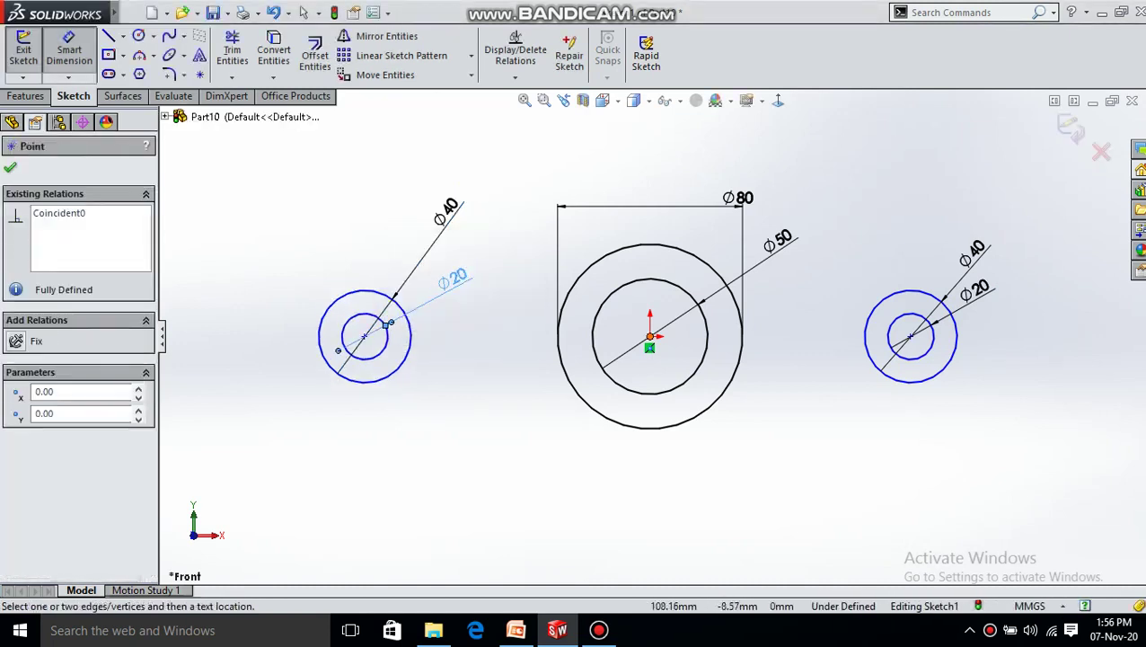
pyautogui.click(910, 337)
pyautogui.click(786, 435)
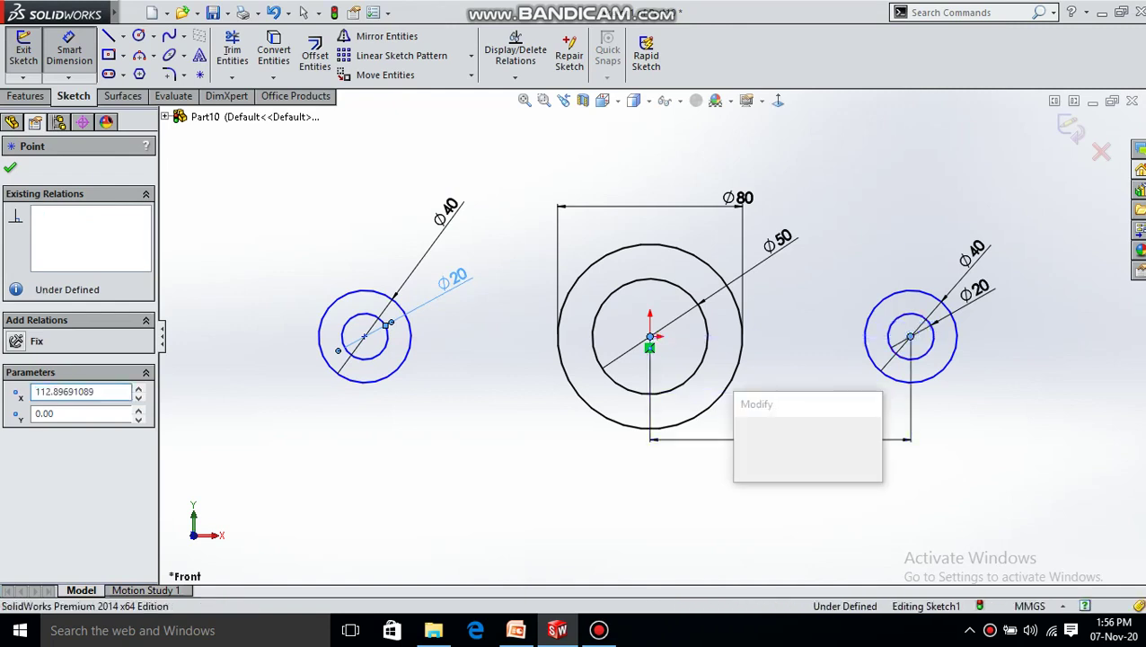
pyautogui.write('100')
pyautogui.press('Return')
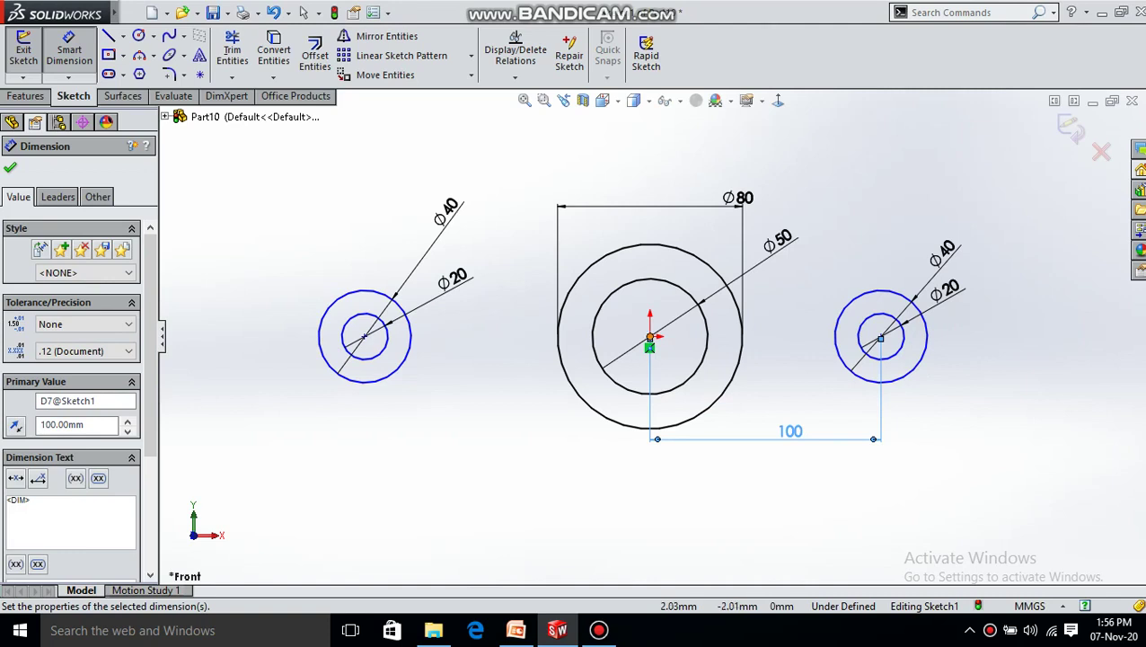
# Place the left lug centre 100 mm horizontally from the origin
pyautogui.click(650, 337)
pyautogui.click(364, 336)
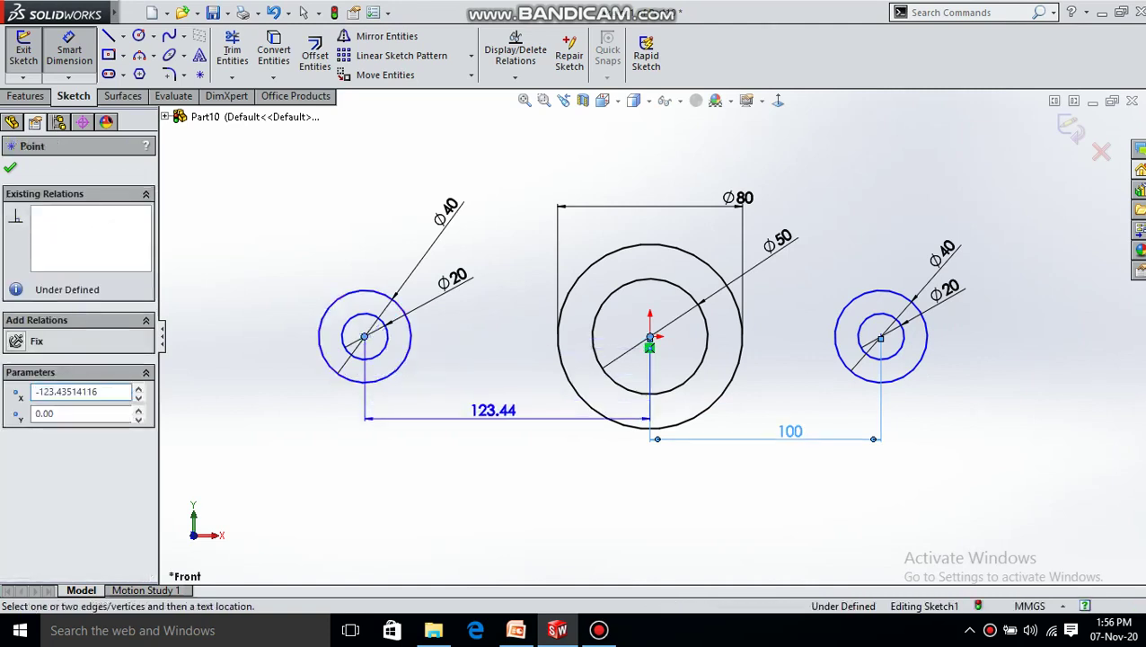
pyautogui.click(494, 410)
pyautogui.write('100')
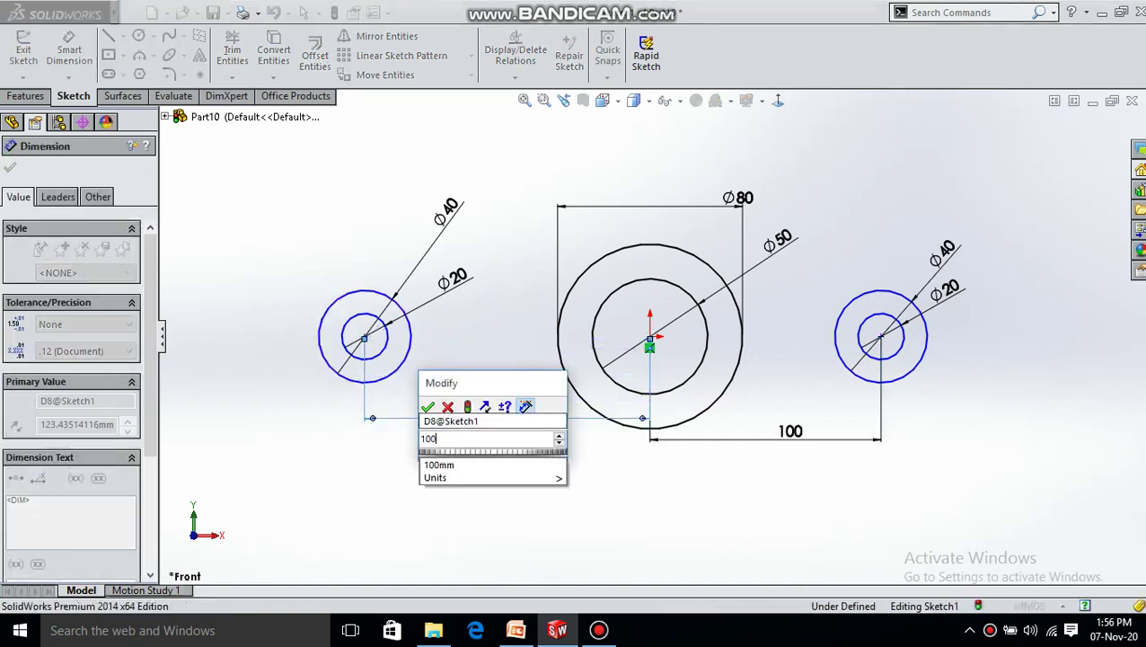
pyautogui.press('Return')
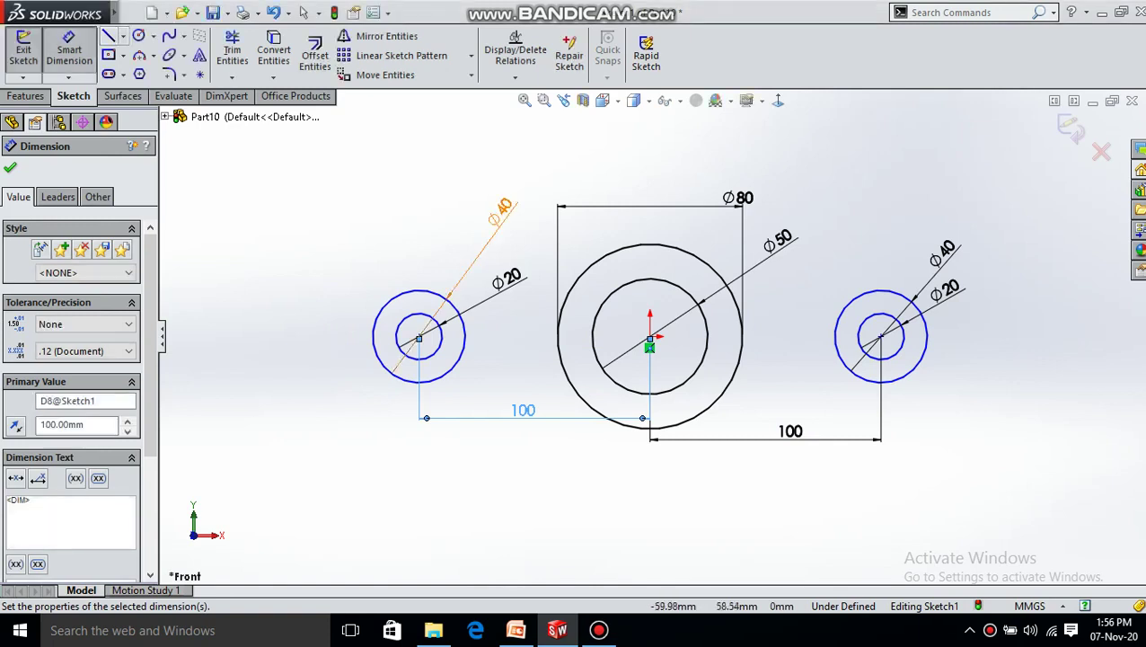
pyautogui.press('l')
pyautogui.scroll(-2, 899, 305)
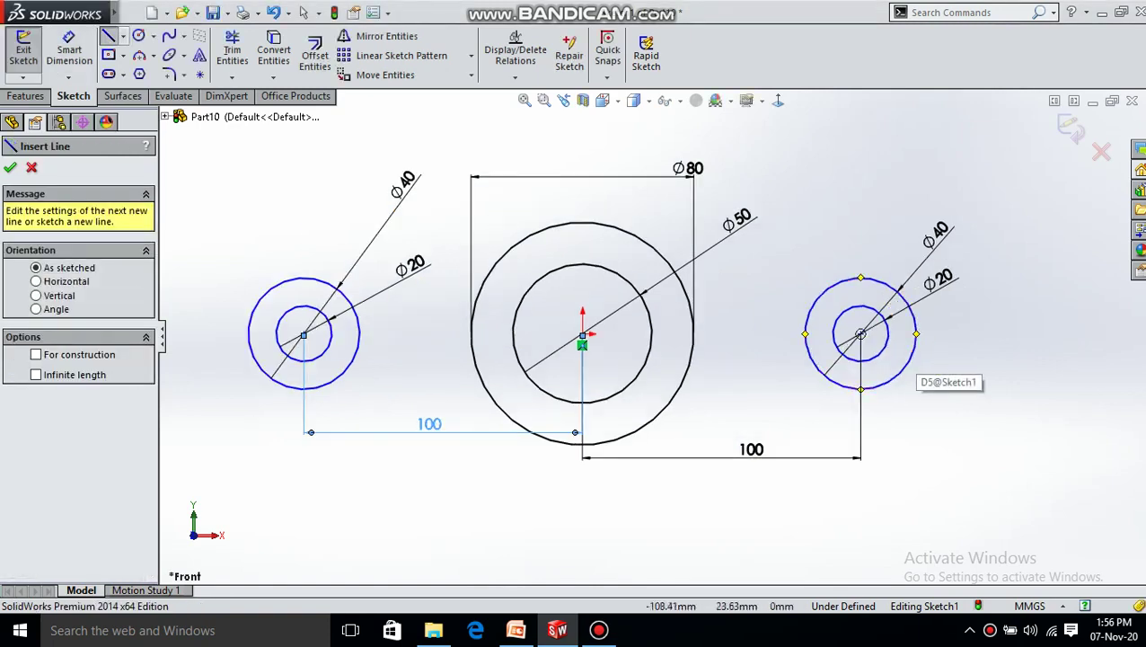
# Draw upper tangent lines from both Ø40 lug circles to the top of the Ø80 circle
pyautogui.click(313, 300)
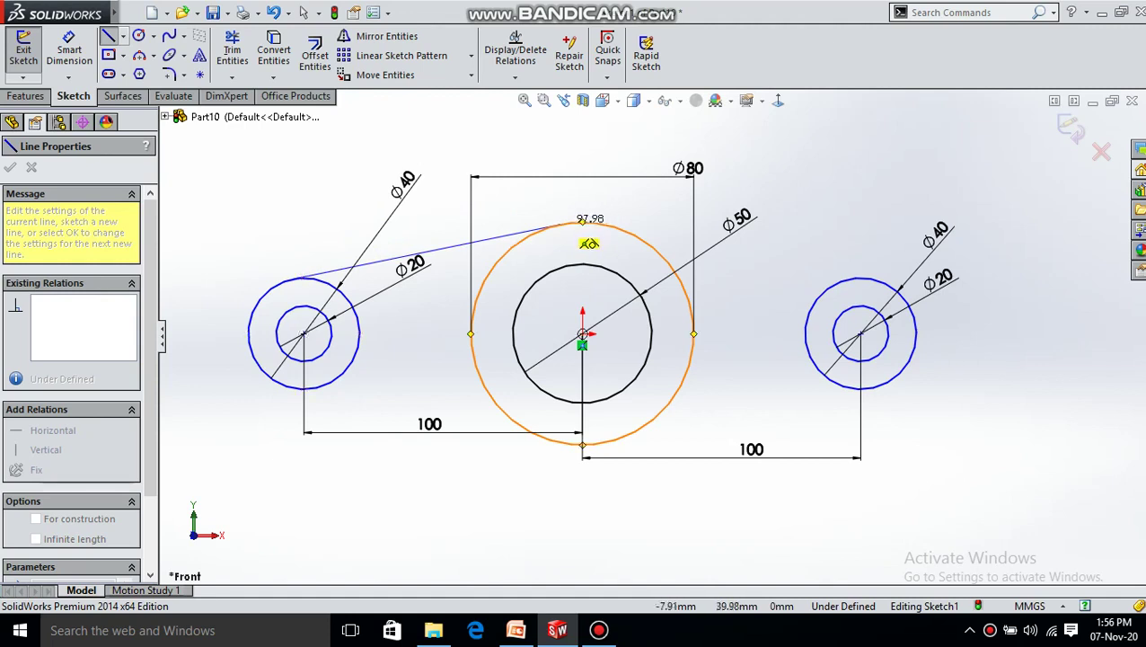
pyautogui.click(560, 223)
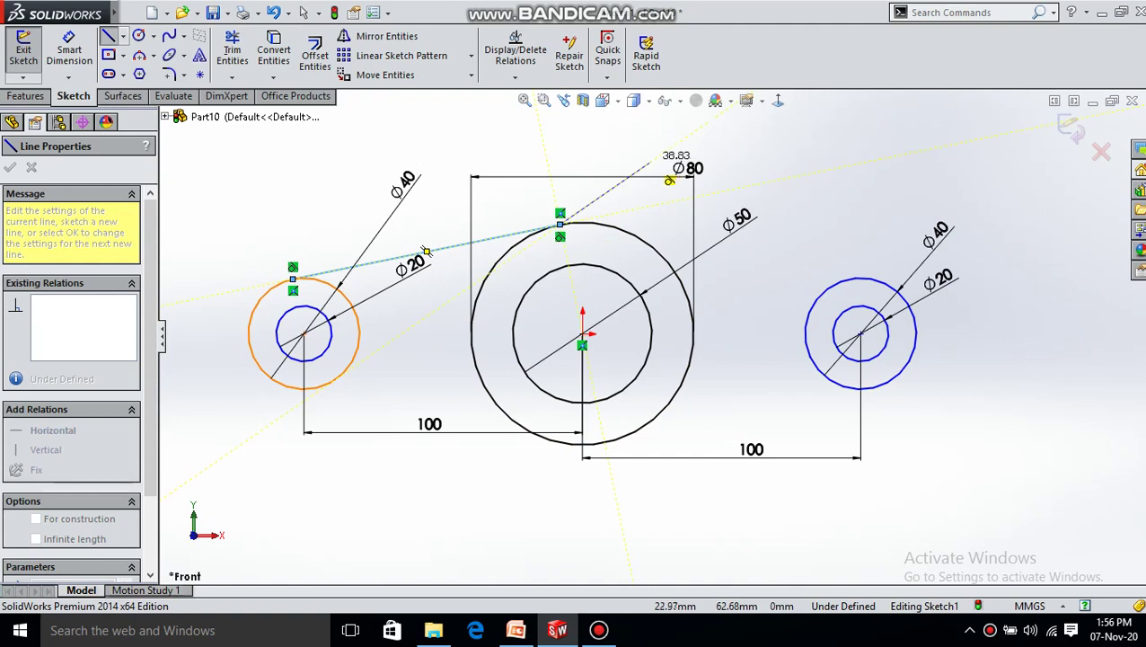
pyautogui.press('Escape')
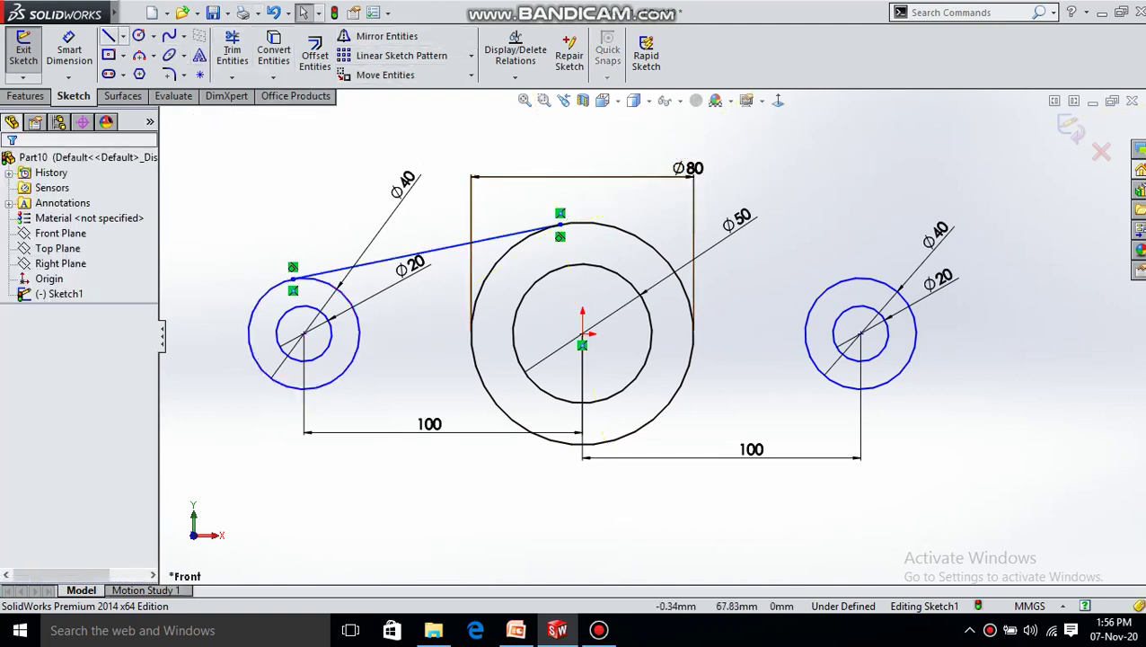
pyautogui.press('l')
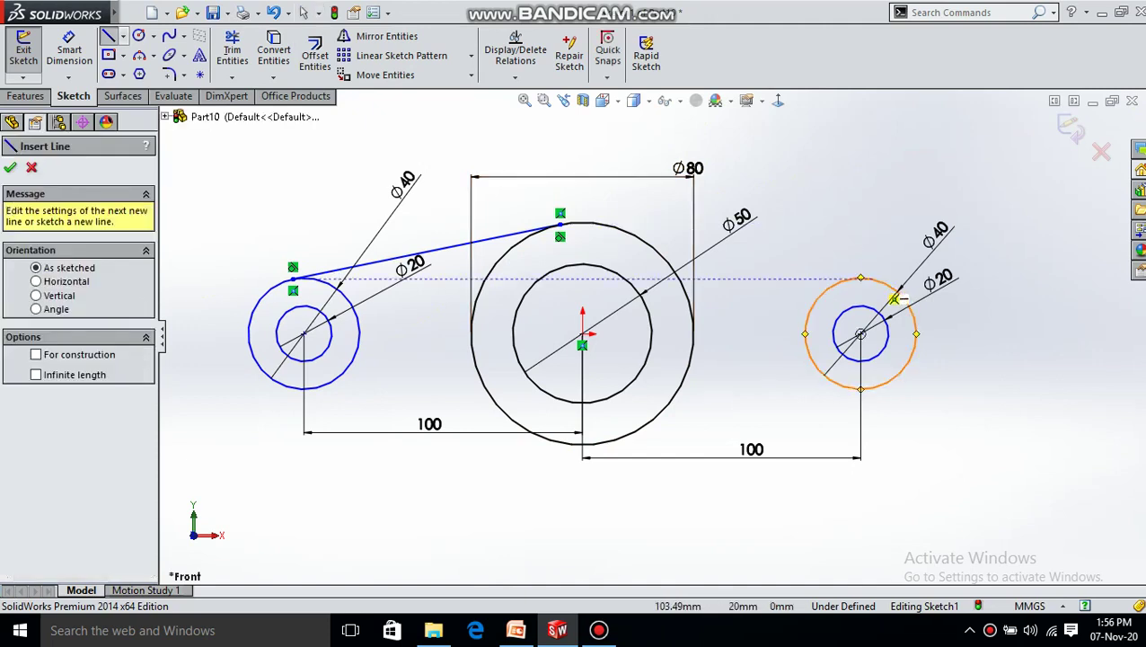
pyautogui.click(896, 300)
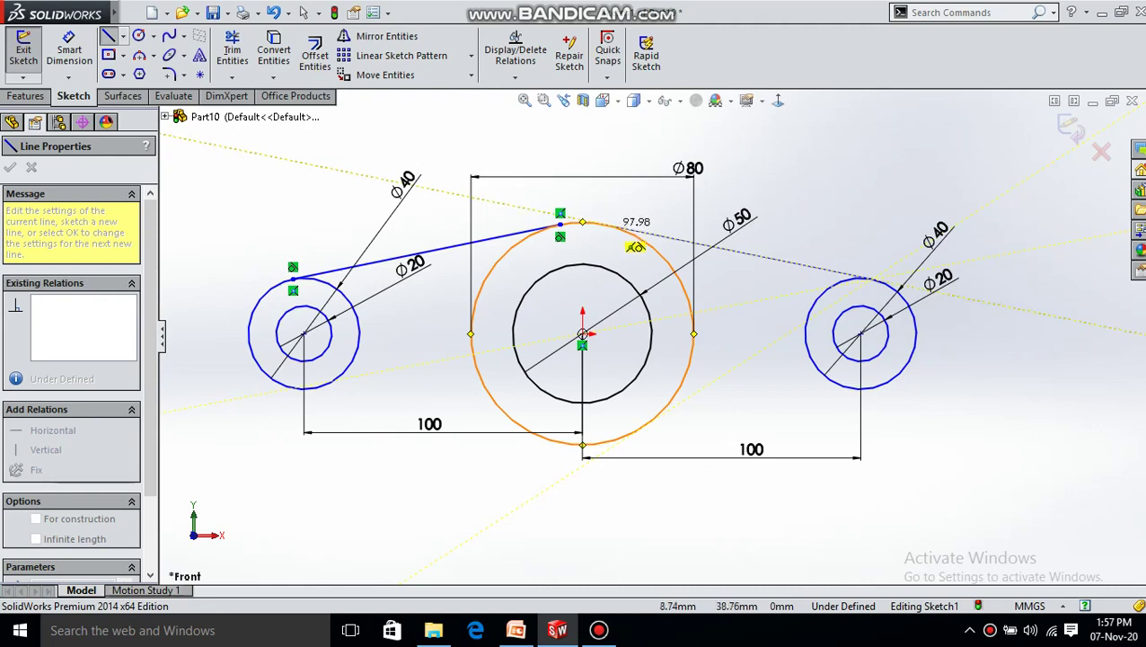
pyautogui.scroll(-2, 636, 245)
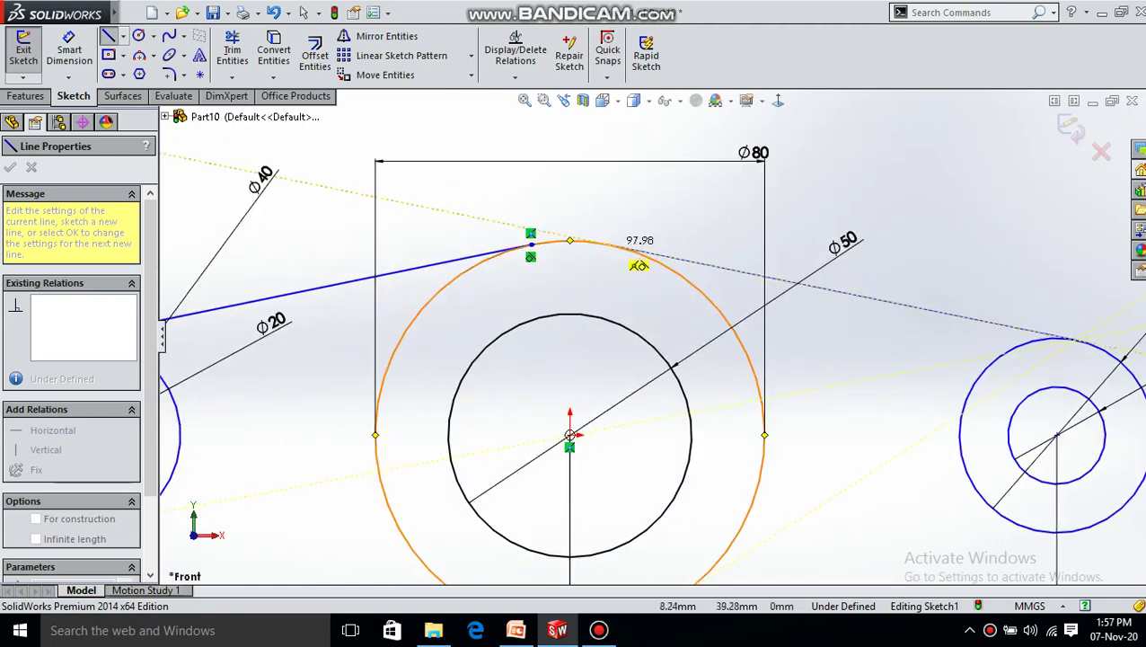
pyautogui.click(608, 245)
pyautogui.scroll(1, 652, 337)
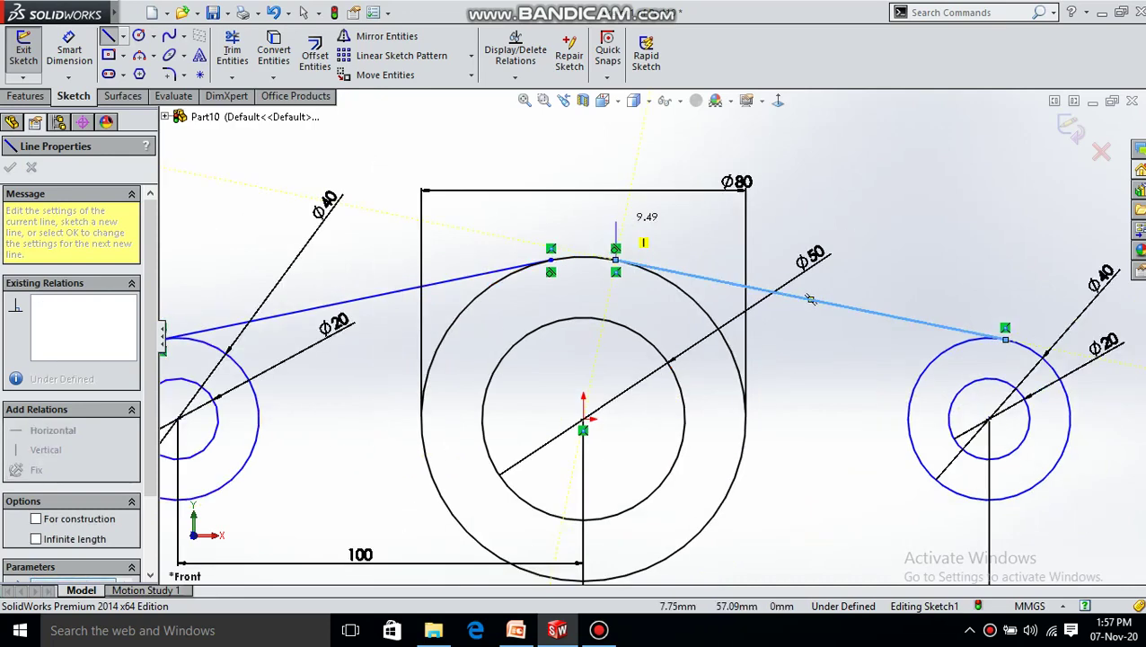
pyautogui.scroll(2, 651, 337)
pyautogui.click(856, 337)
pyautogui.press('Escape')
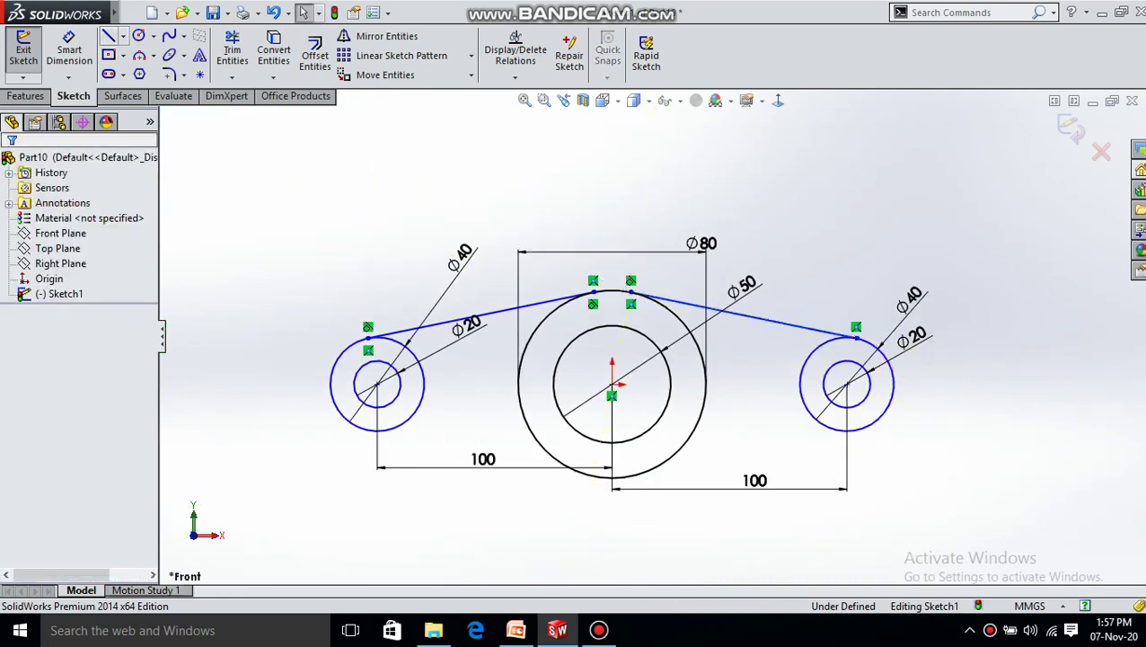
# Draw lower tangent lines from both Ø40 lug circles to the bottom of the Ø80 circle
pyautogui.press('l')
pyautogui.scroll(-2, 338, 489)
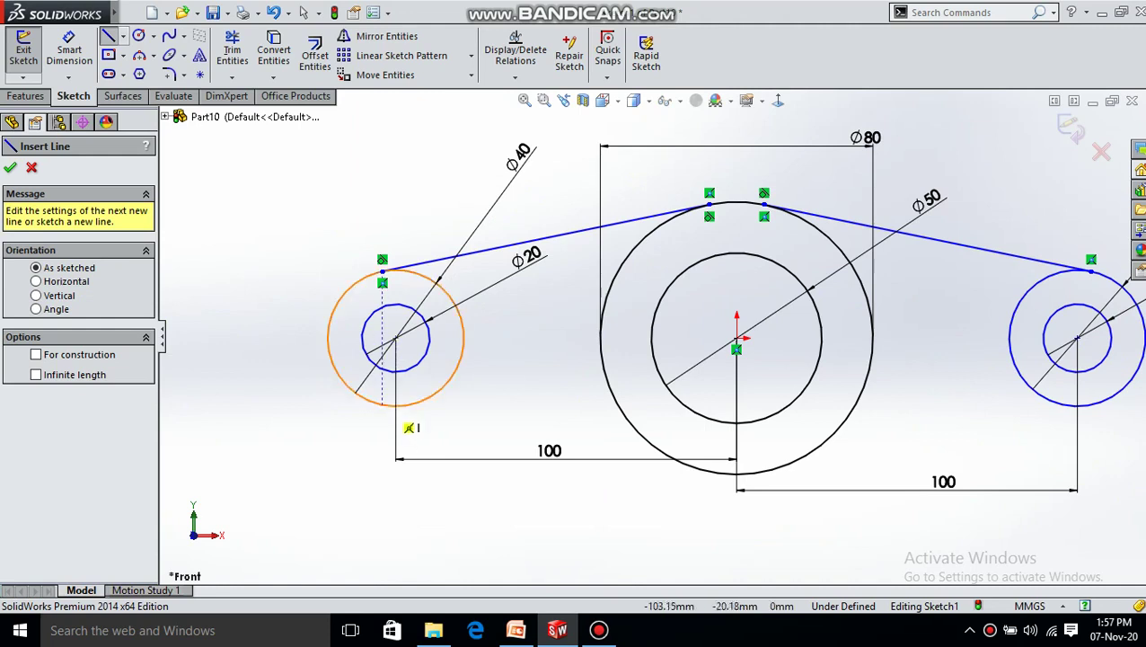
pyautogui.click(395, 406)
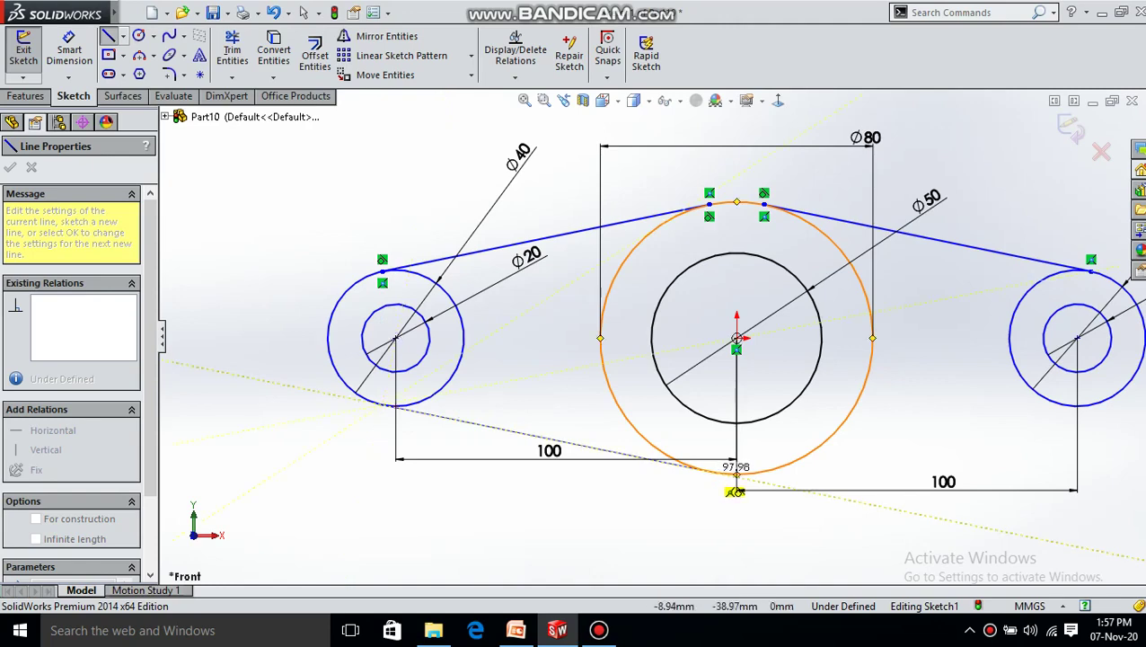
pyautogui.click(735, 485)
pyautogui.scroll(2, 653, 338)
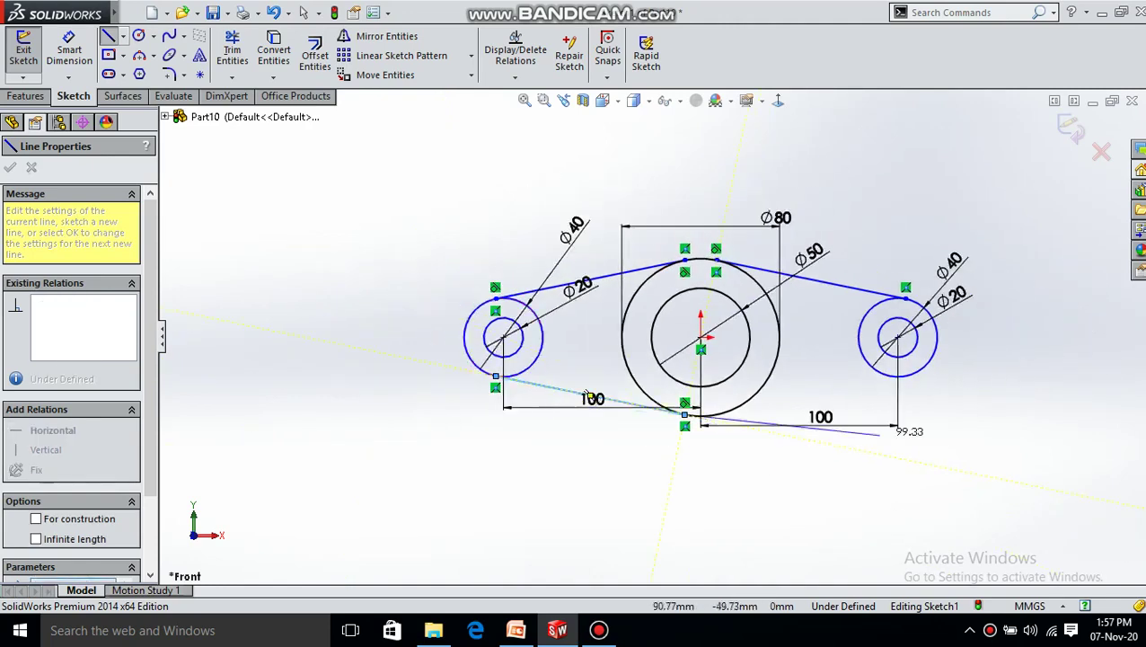
pyautogui.press('Escape')
pyautogui.click(108, 36)
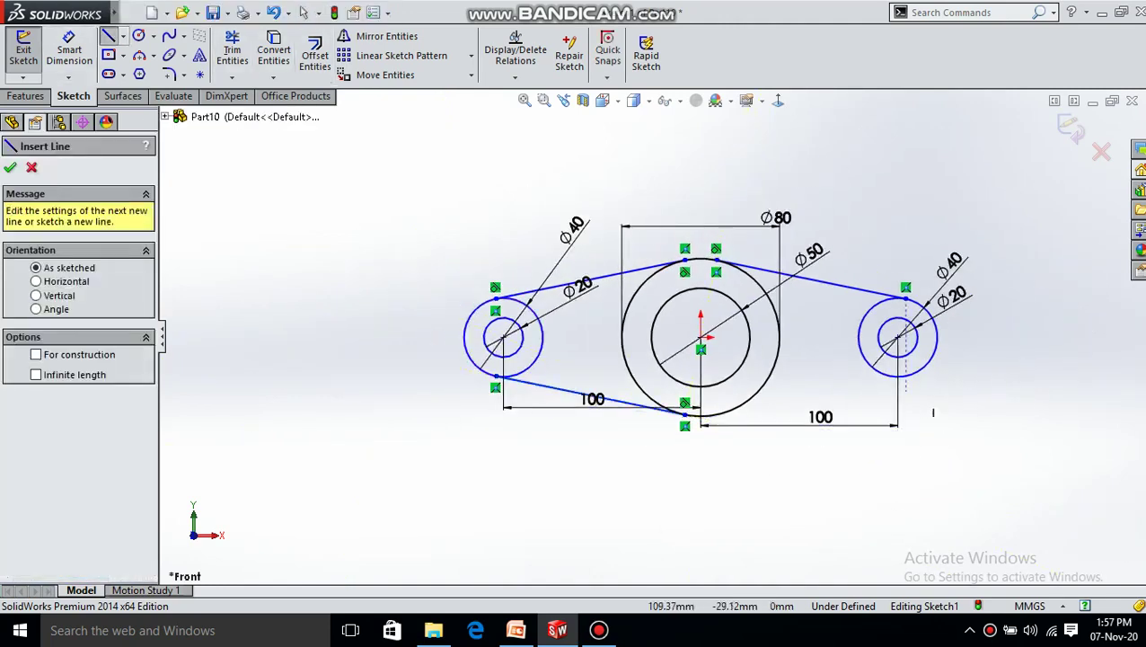
pyautogui.scroll(-2, 933, 413)
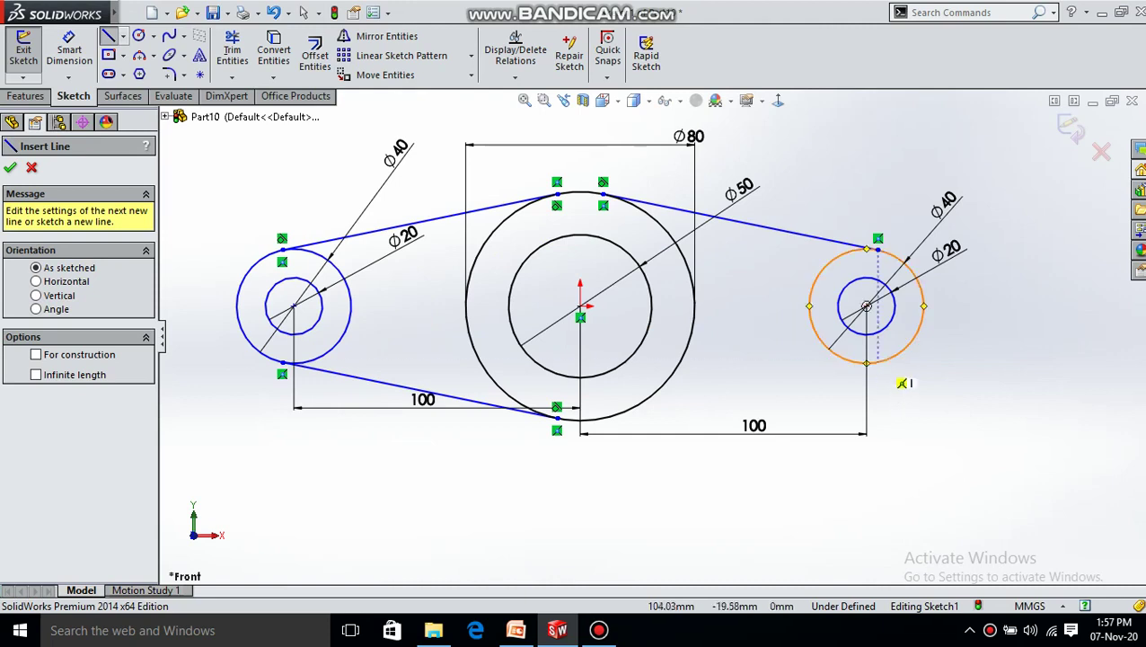
pyautogui.click(901, 382)
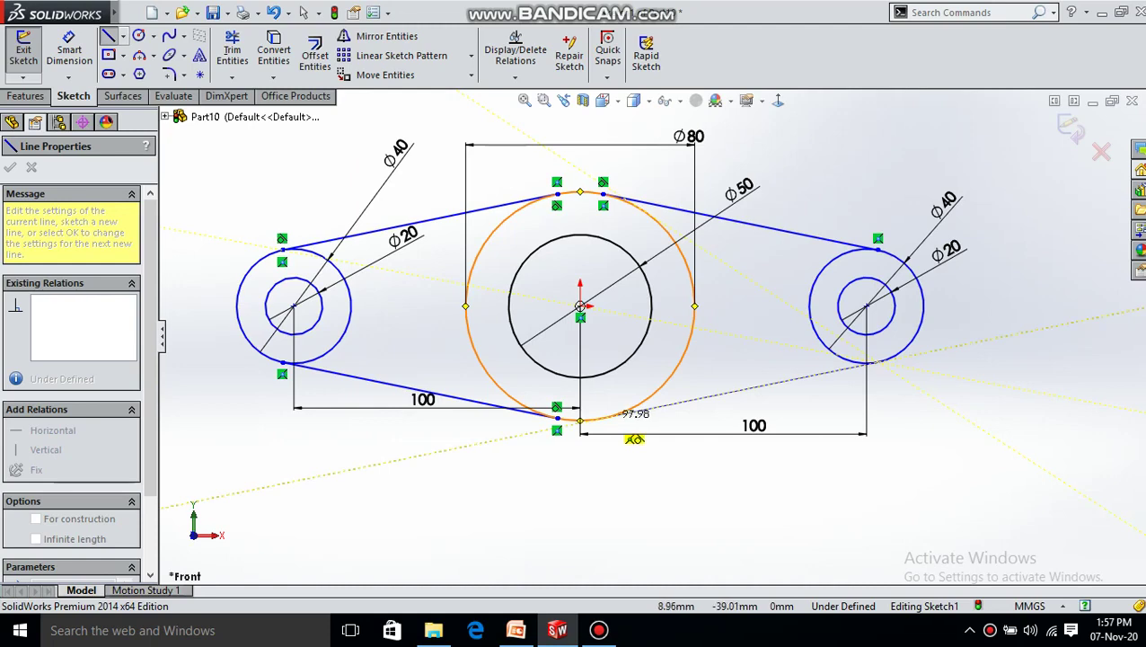
pyautogui.click(603, 418)
pyautogui.press('Escape')
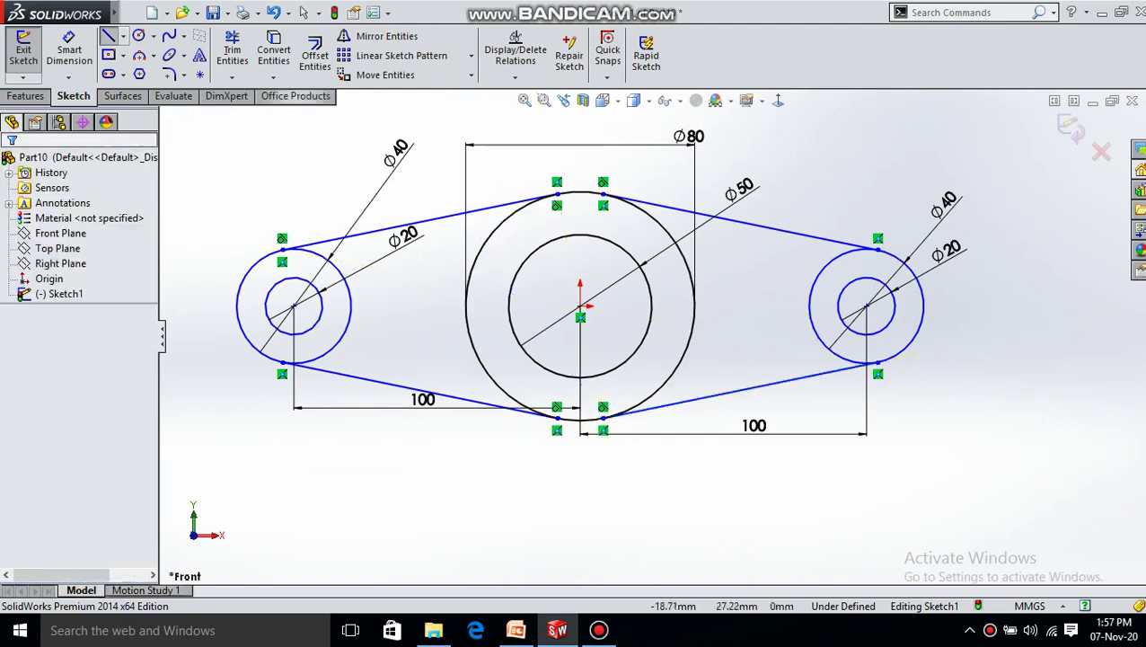
# Trim the inner lug arcs and the Ø80 arcs between the tangent lines, then exit Sketch1
pyautogui.click(231, 50)
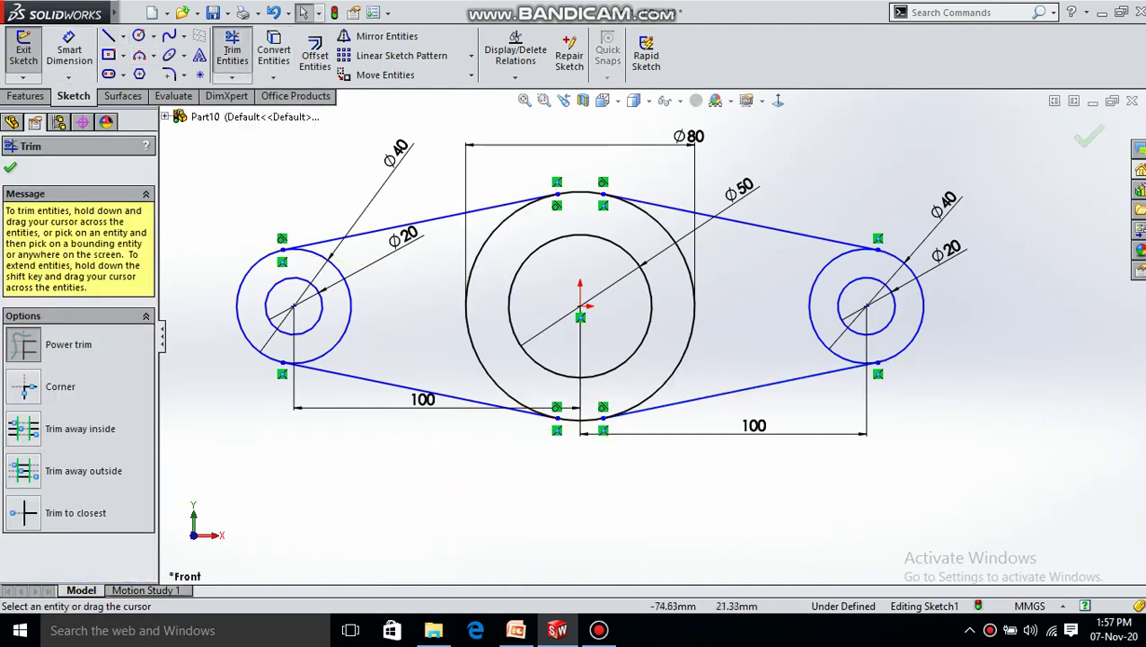
pyautogui.moveTo(364, 272); pyautogui.dragTo(349, 289)
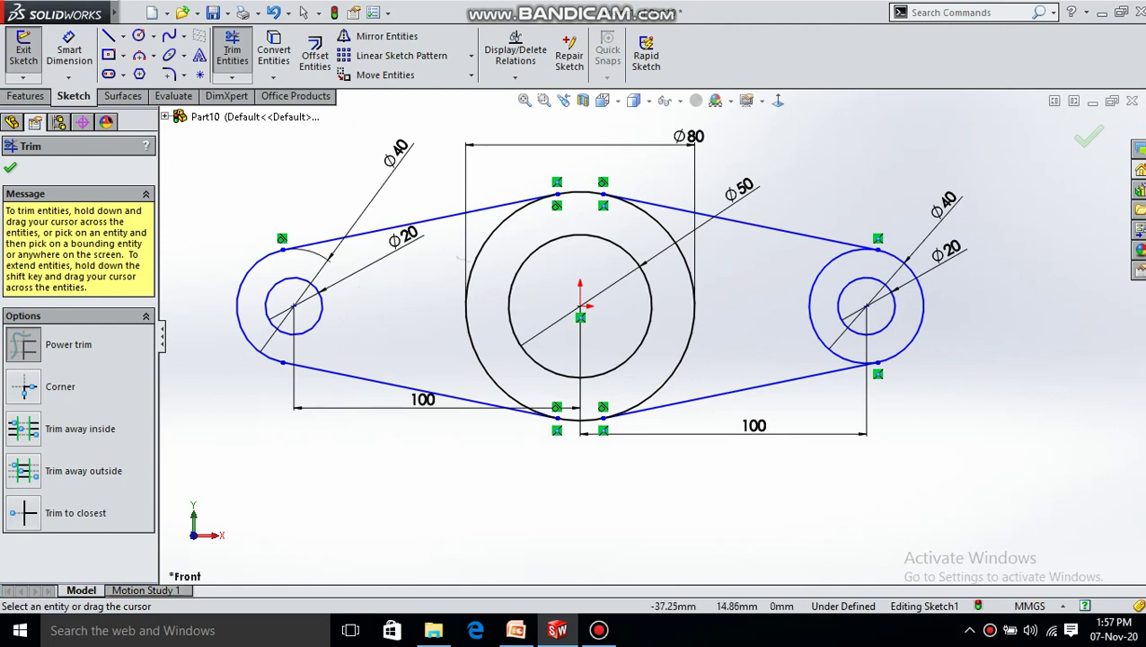
pyautogui.moveTo(473, 263); pyautogui.dragTo(527, 230)
pyautogui.moveTo(709, 269); pyautogui.dragTo(682, 276)
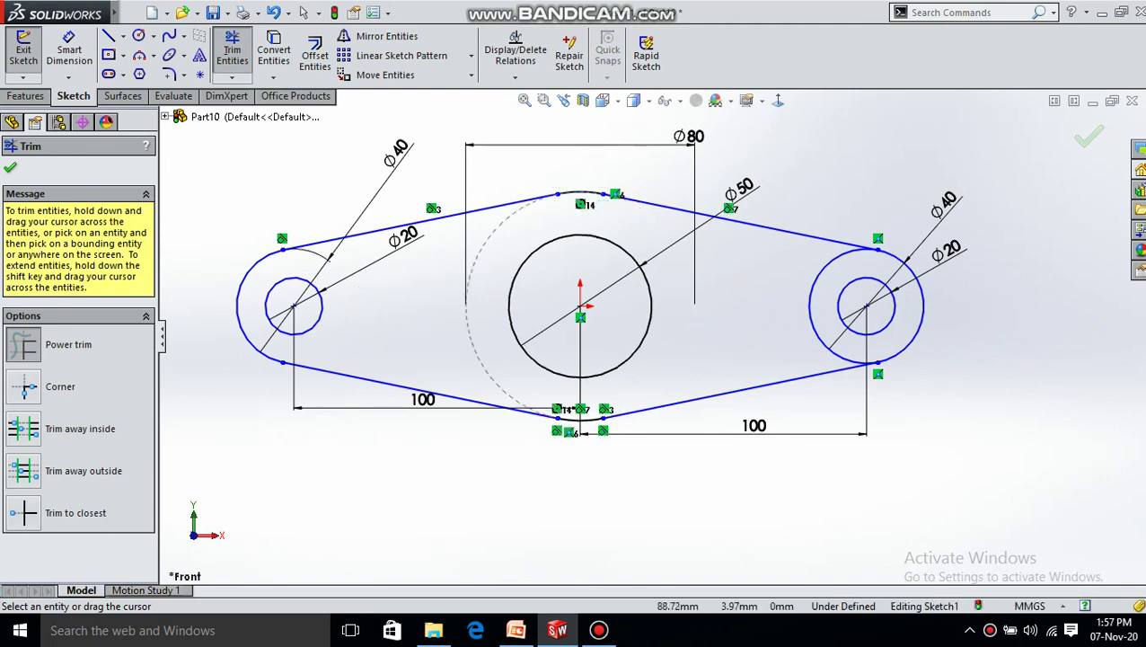
pyautogui.moveTo(812, 269); pyautogui.dragTo(822, 283)
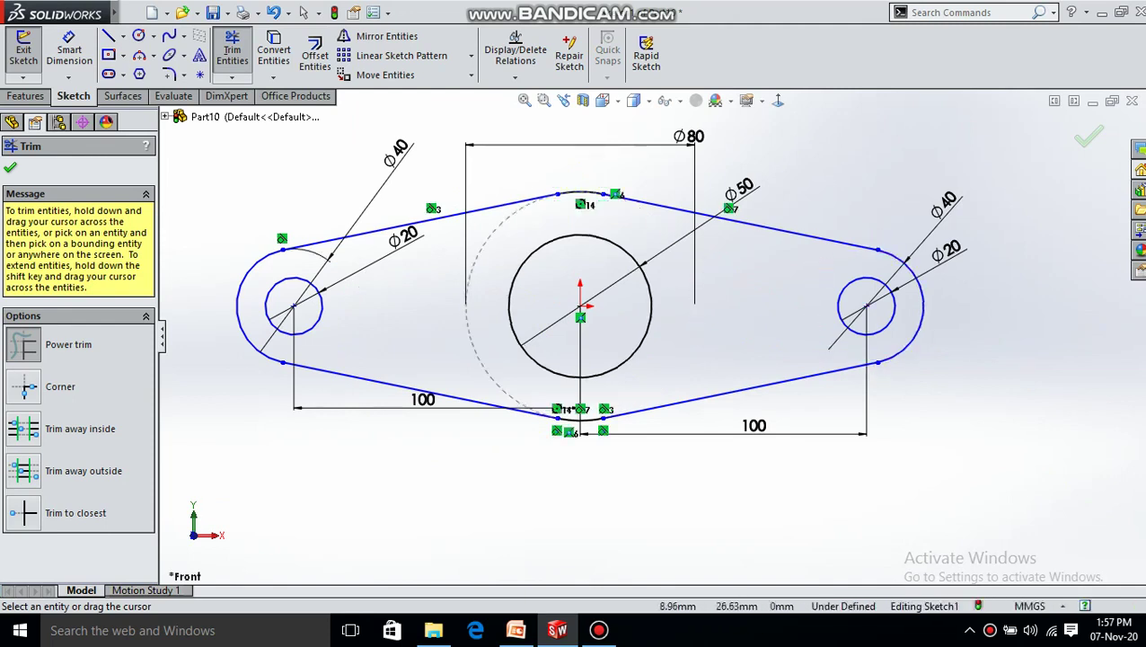
pyautogui.scroll(2, 651, 333)
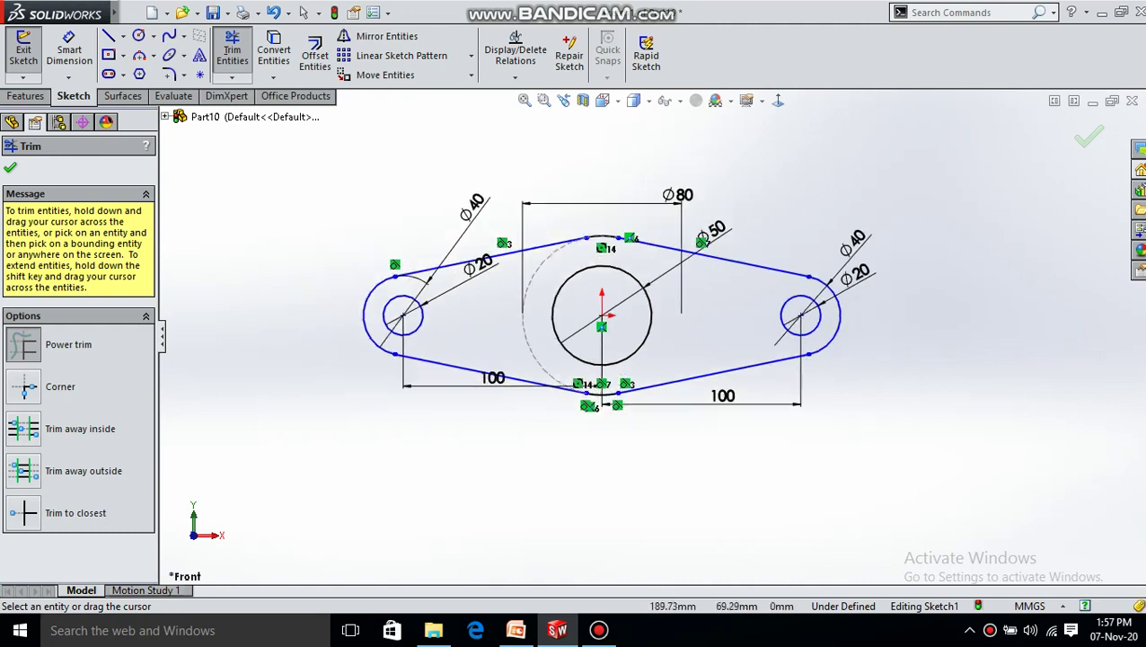
pyautogui.press('Escape')
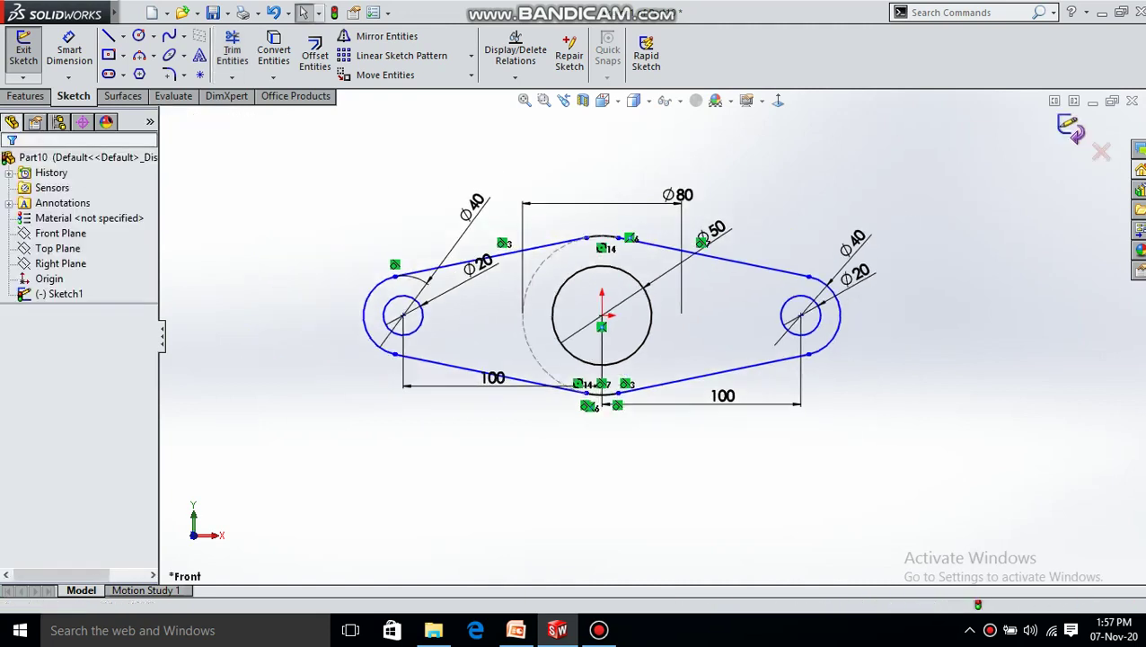
pyautogui.click(24, 50)
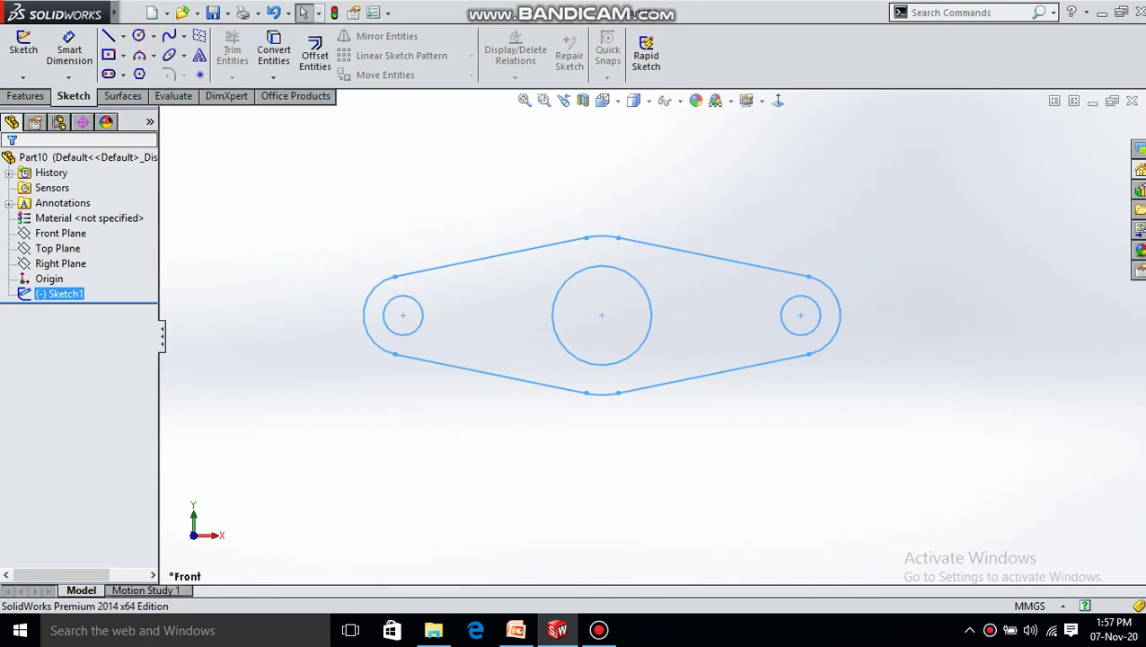
# Extrude the outline Mid Plane to 30 mm thickness as a solid plate
pyautogui.click(25, 95)
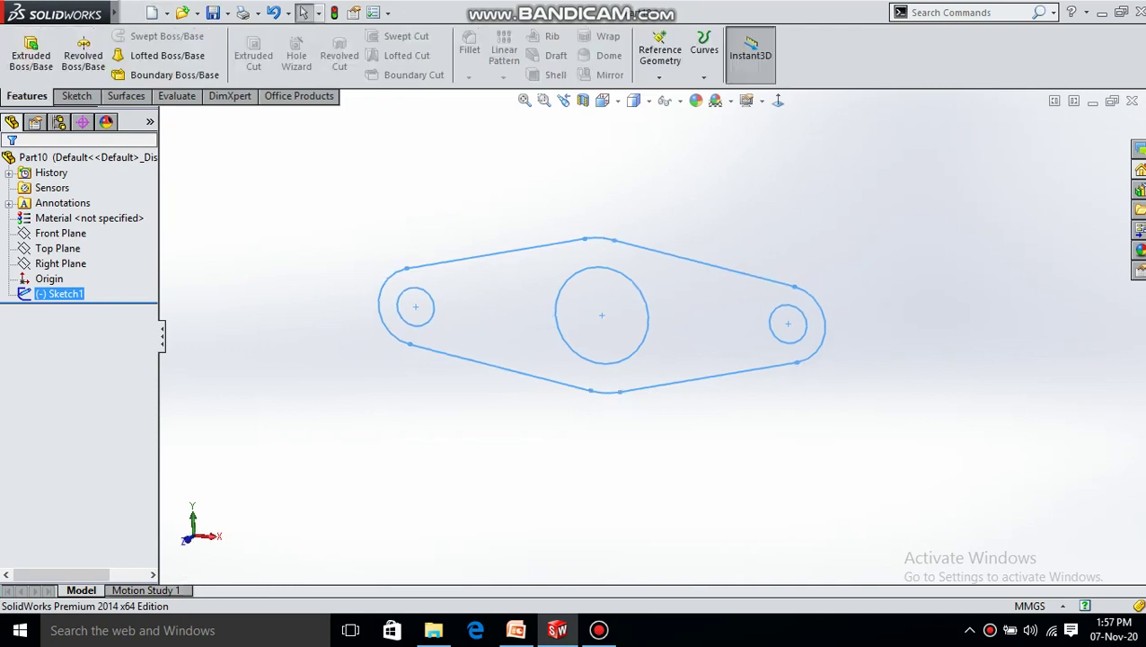
pyautogui.click(30, 52)
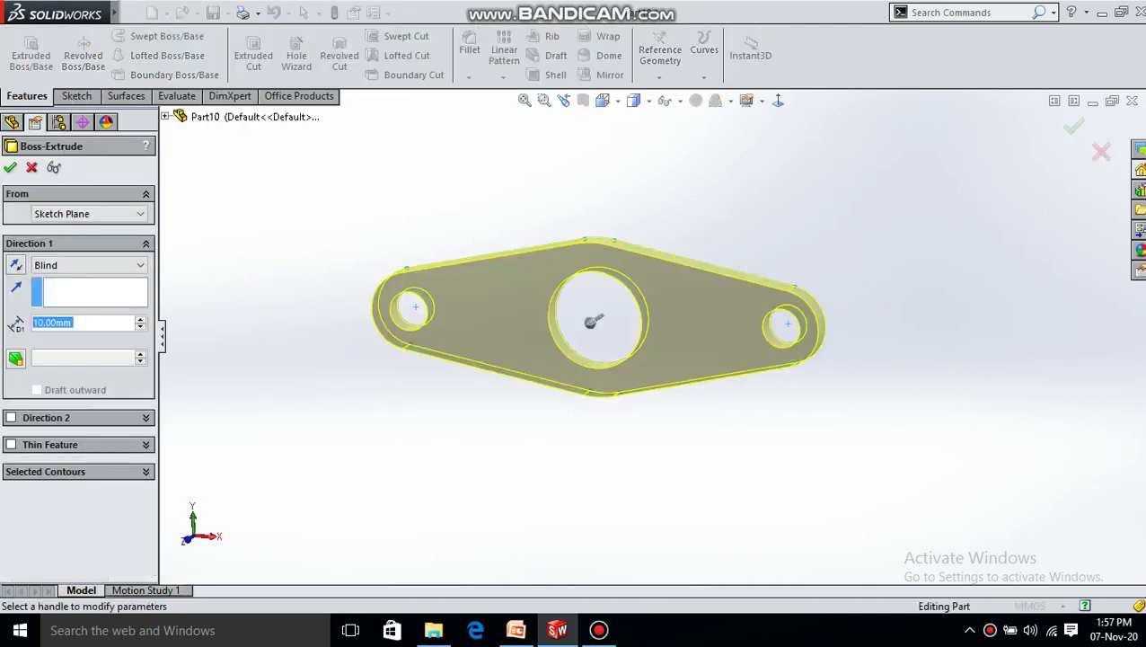
pyautogui.click(87, 265)
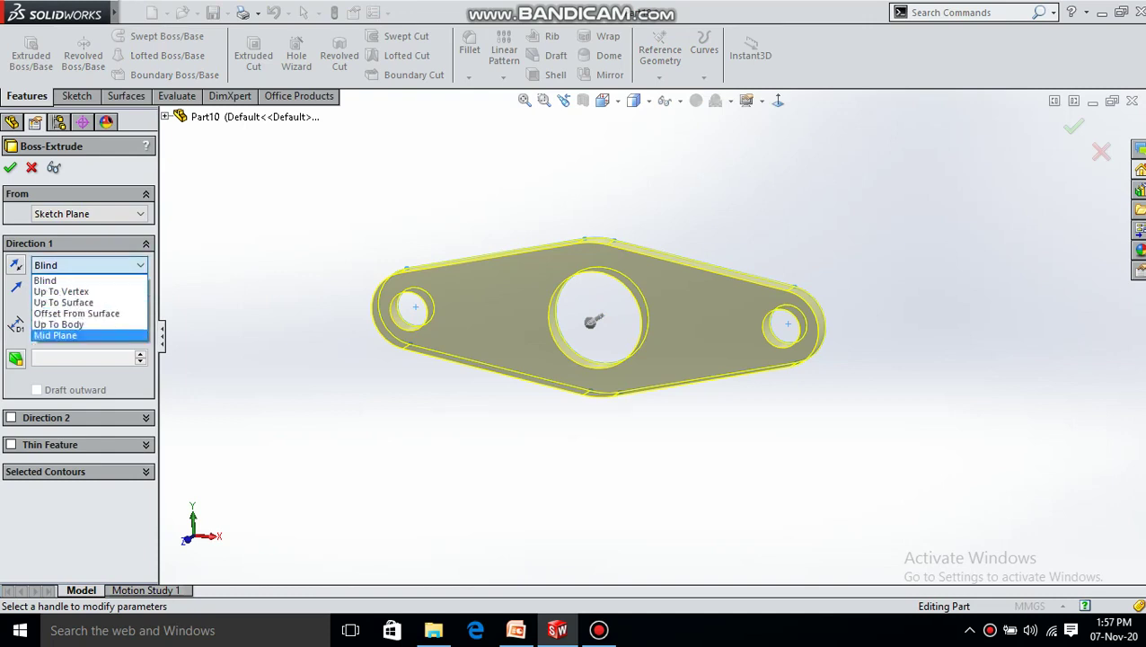
pyautogui.click(56, 335)
pyautogui.write('3')
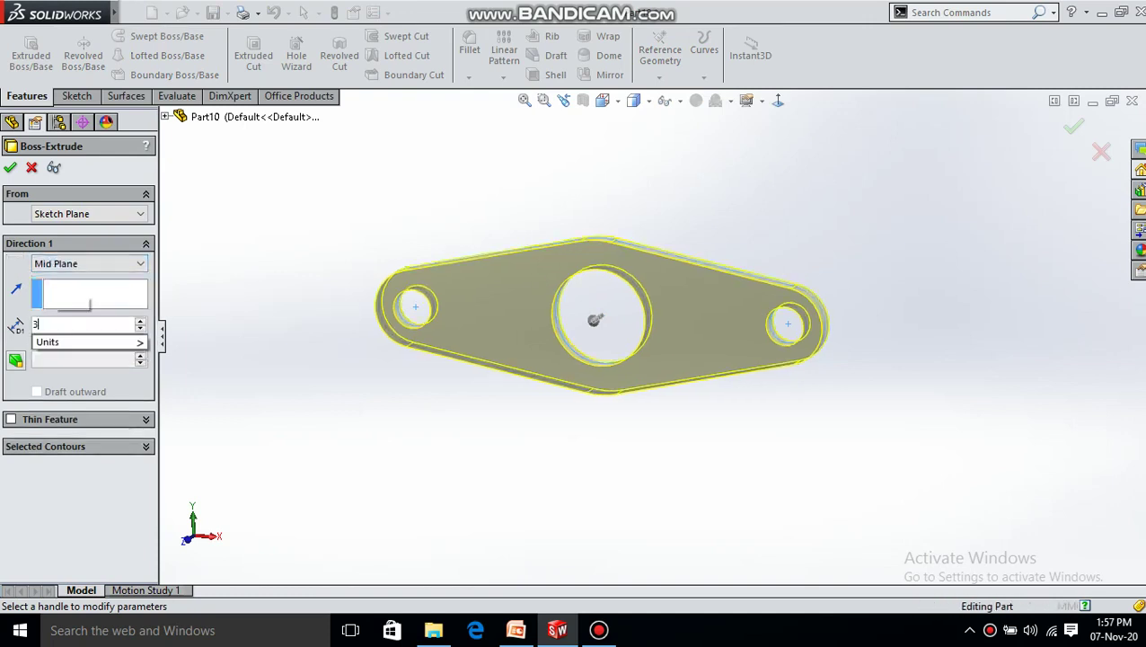
pyautogui.write('0')
pyautogui.press('Return')
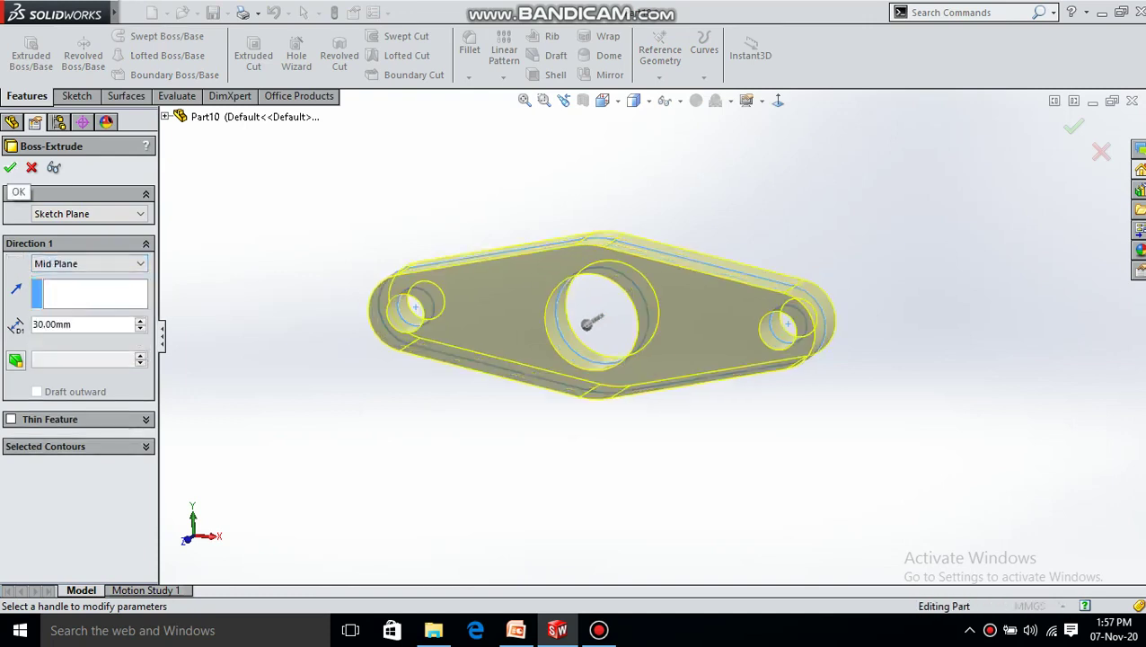
pyautogui.click(515, 630)
pyautogui.click(516, 630)
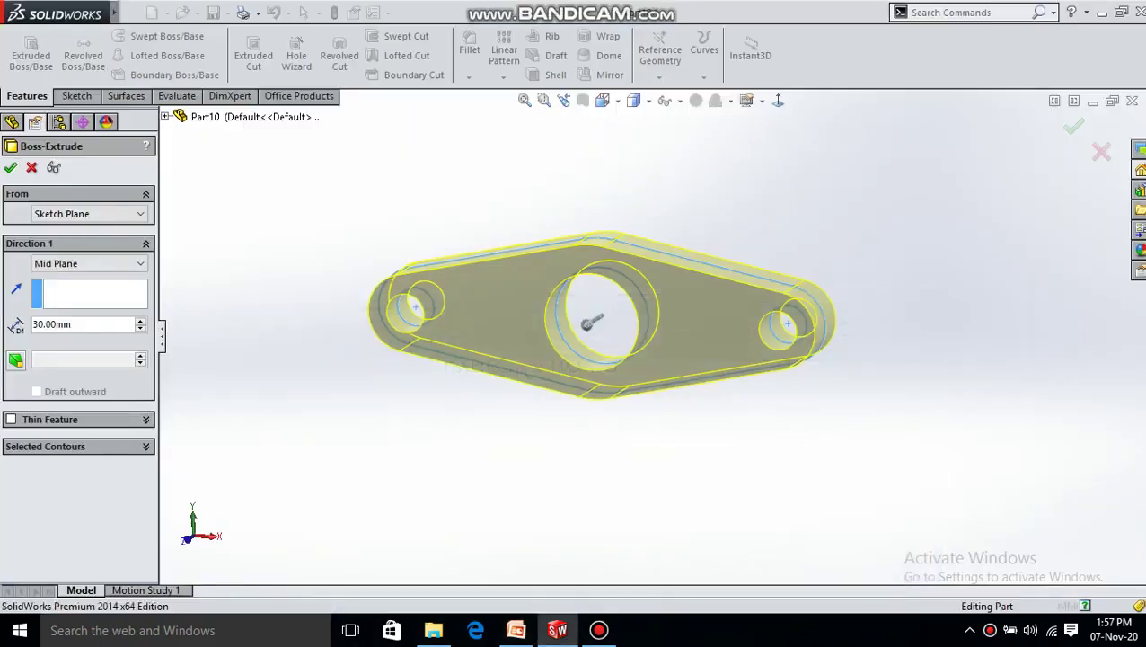
pyautogui.press('Return')
# Minimise Bandicam and show the Exercise no: 5 drawing slide in PowerPoint
pyautogui.click(599, 630)
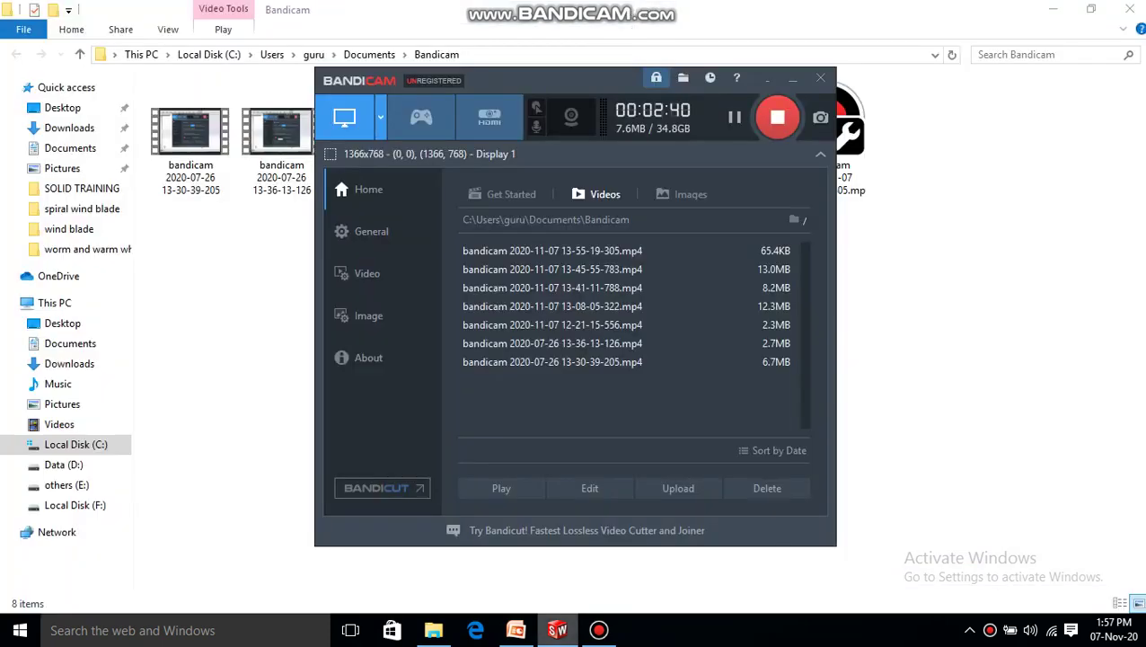
pyautogui.click(557, 630)
pyautogui.click(516, 630)
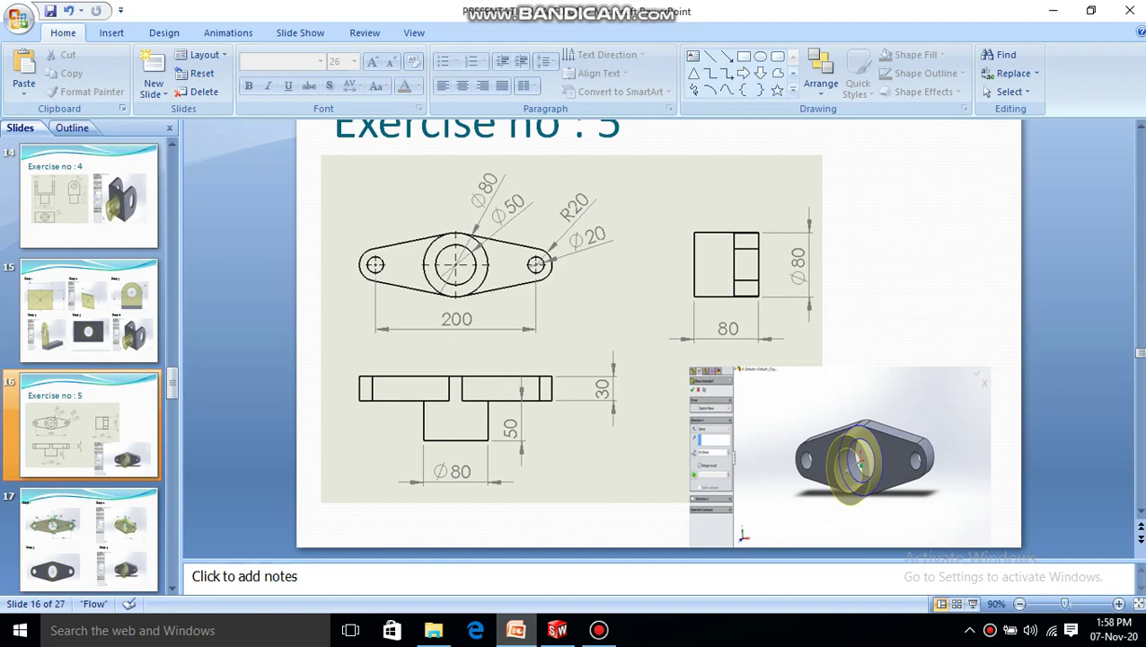
# Start Sketch2 on the plate's front face, viewed normal to it
pyautogui.hotkey('alt', 'Tab')
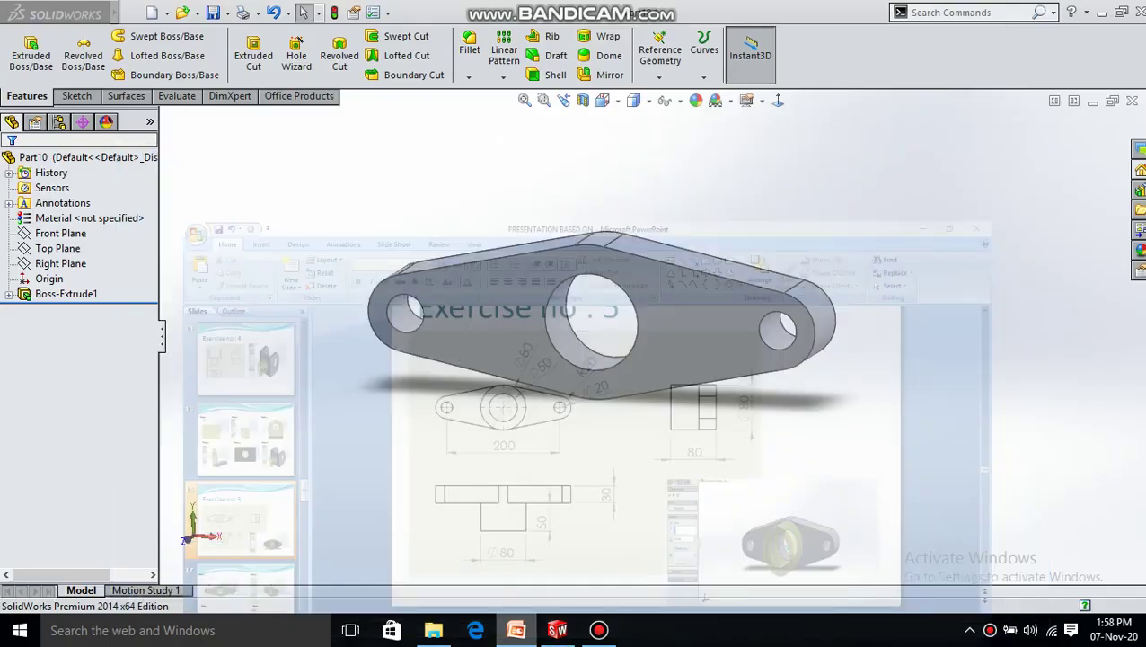
pyautogui.click(701, 297)
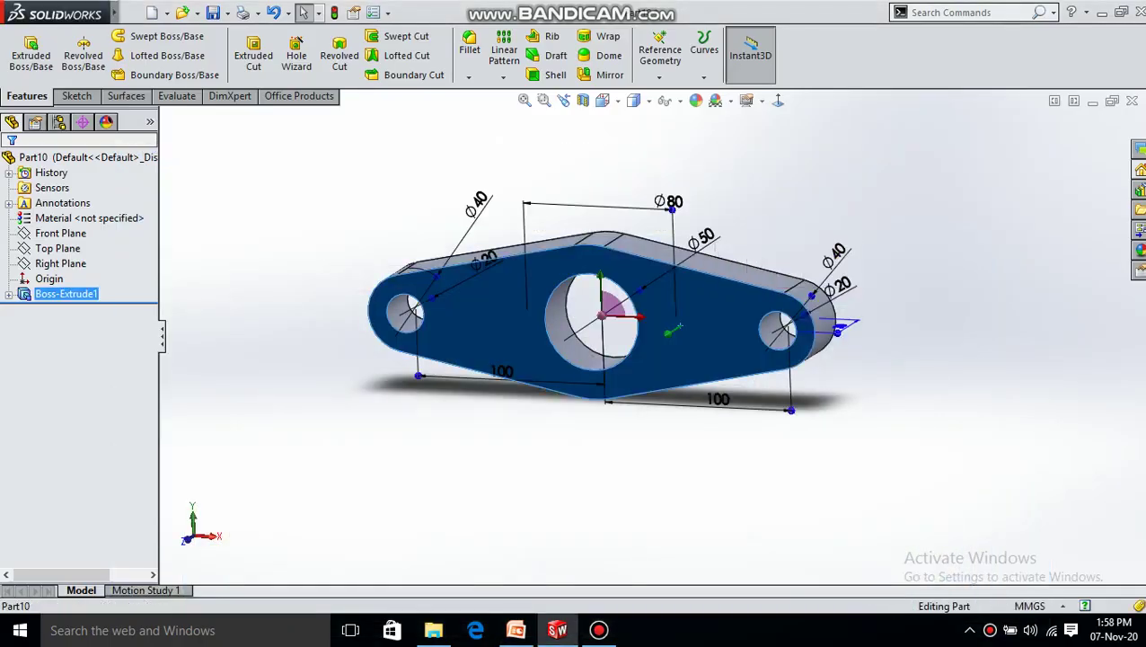
pyautogui.click(77, 95)
pyautogui.click(23, 50)
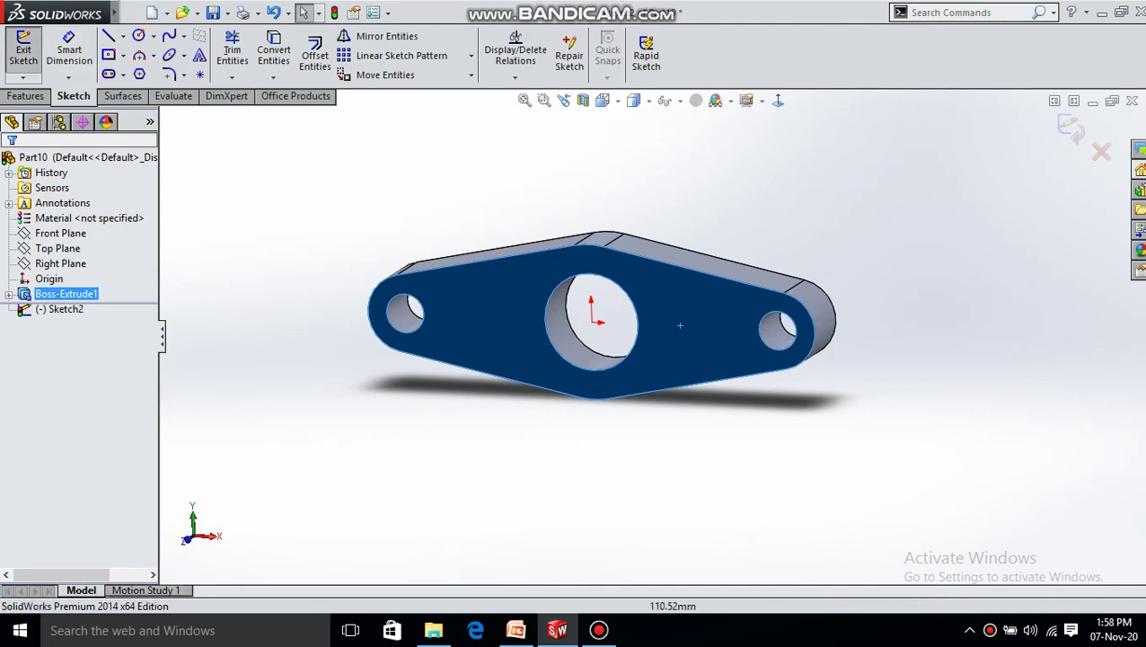
pyautogui.click(778, 100)
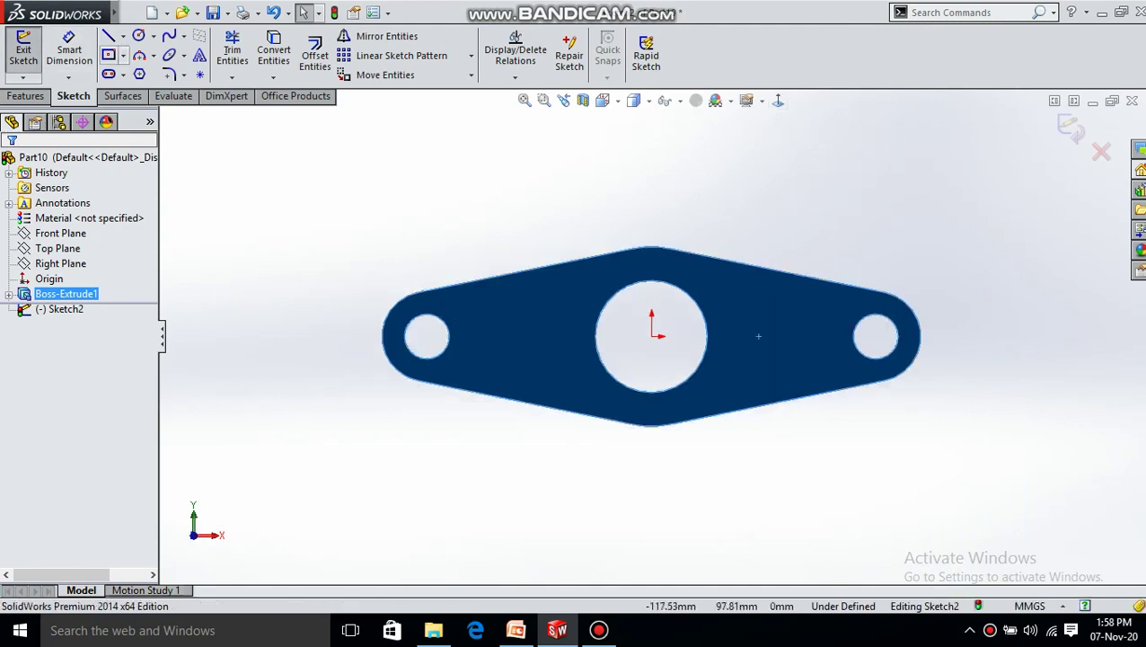
# Draw concentric R25 and R40 circles at the origin and exit the sketch
pyautogui.click(138, 36)
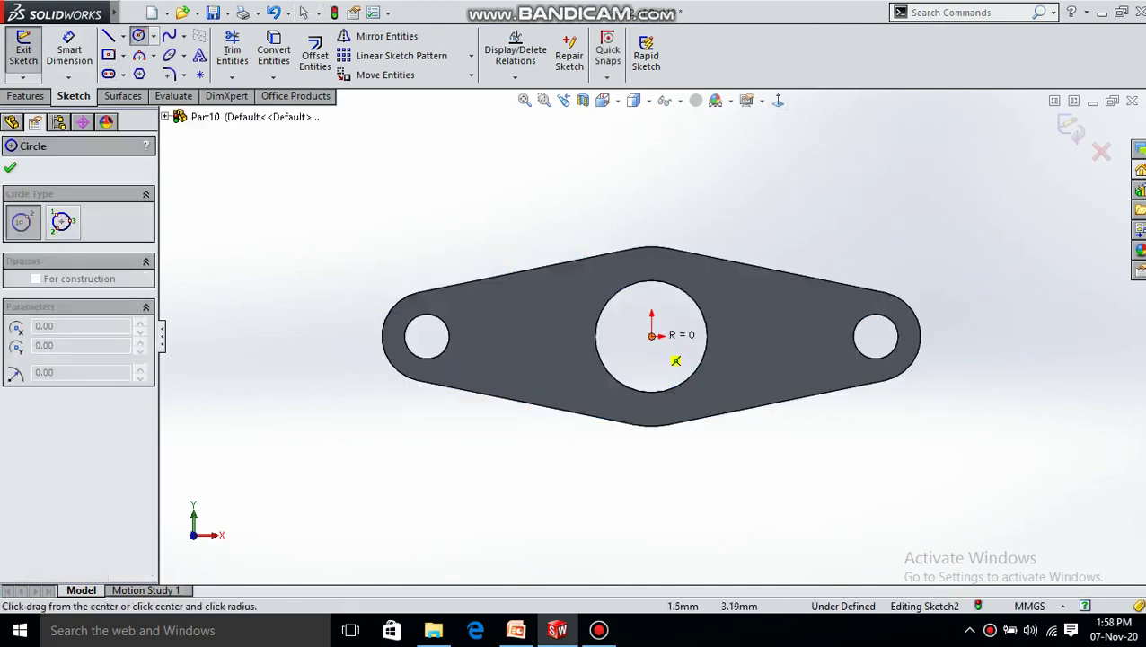
pyautogui.click(652, 335)
pyautogui.click(701, 313)
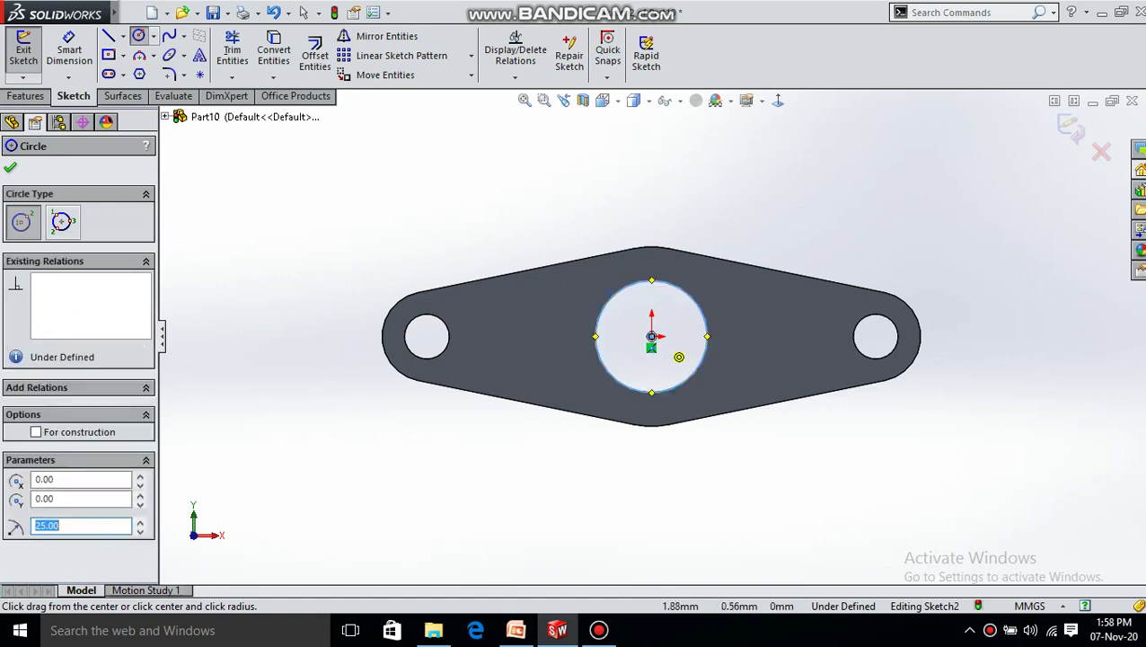
pyautogui.click(651, 337)
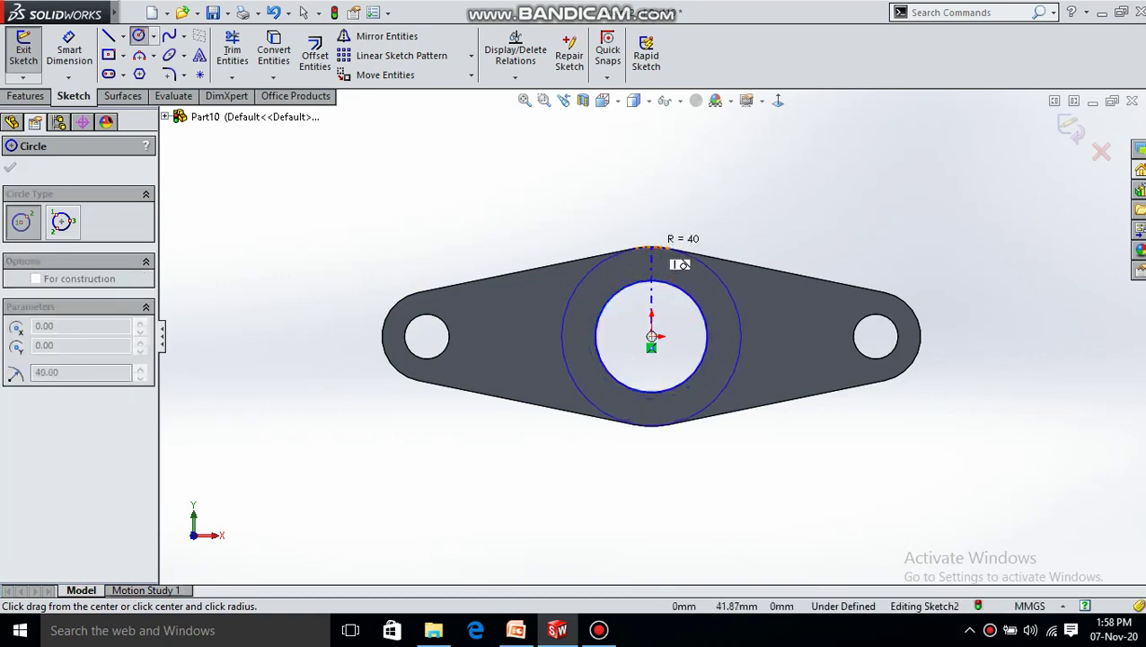
pyautogui.click(652, 246)
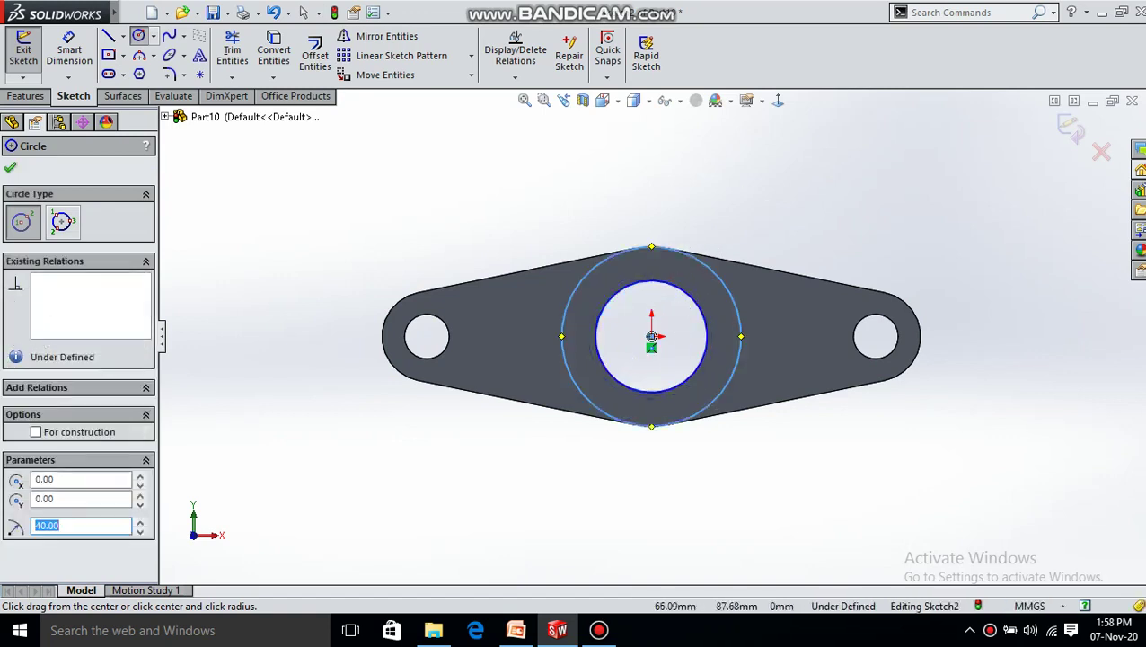
pyautogui.press('Escape')
pyautogui.click(23, 49)
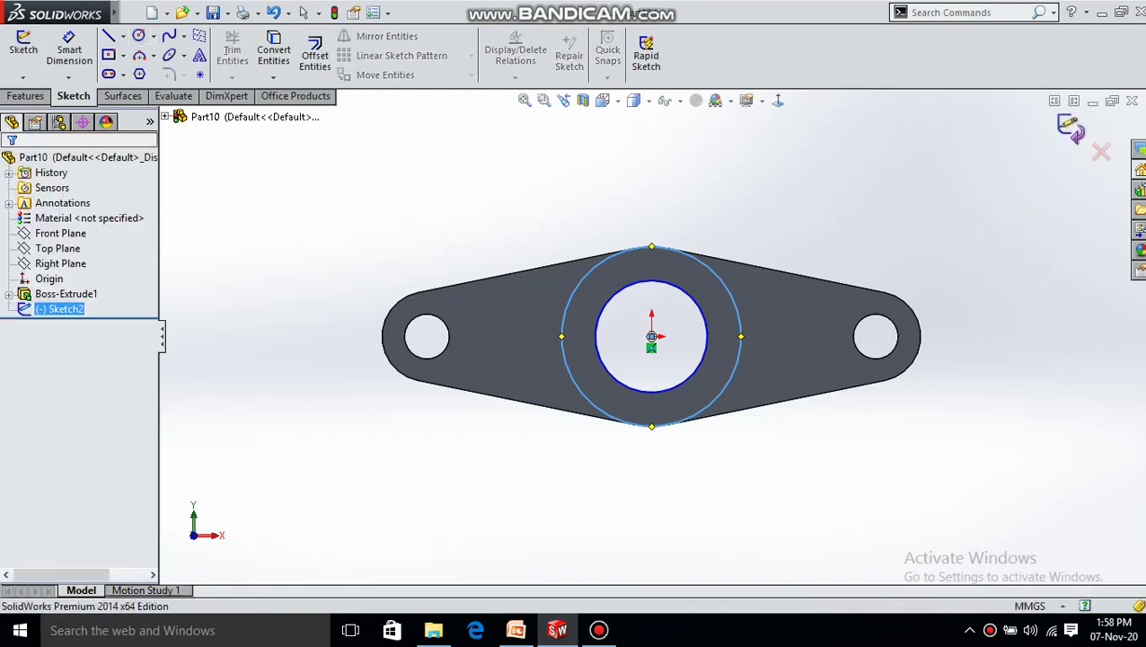
# Extrude Sketch2's circles 50 mm blind, merged, into a hollow central hub, then fit the view
pyautogui.click(30, 54)
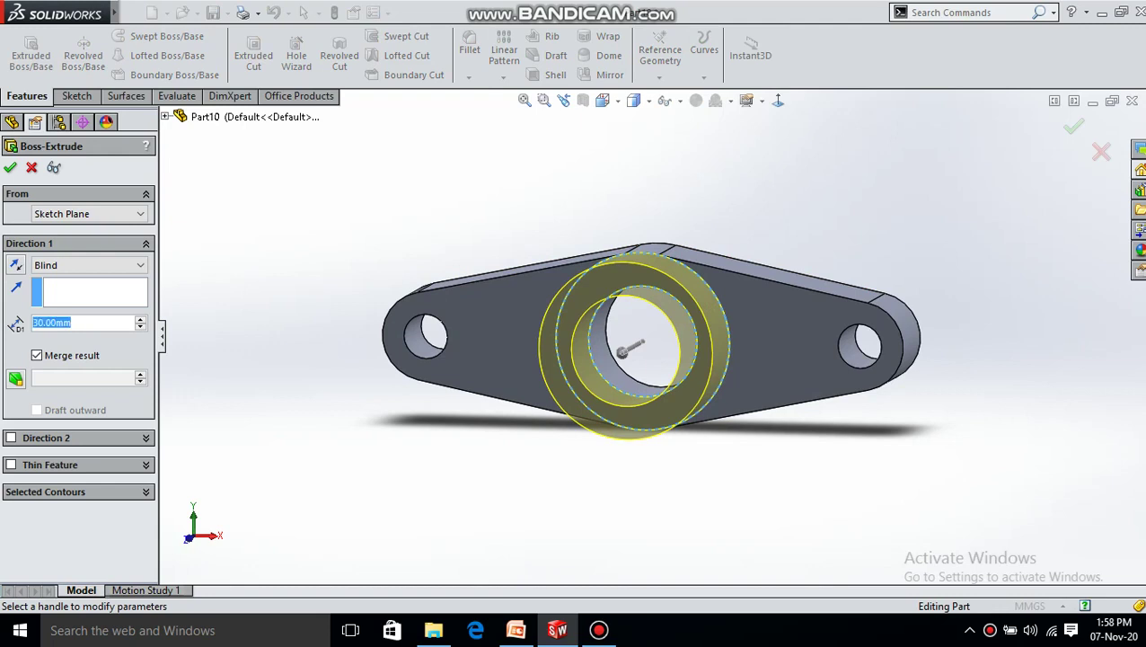
pyautogui.write('50')
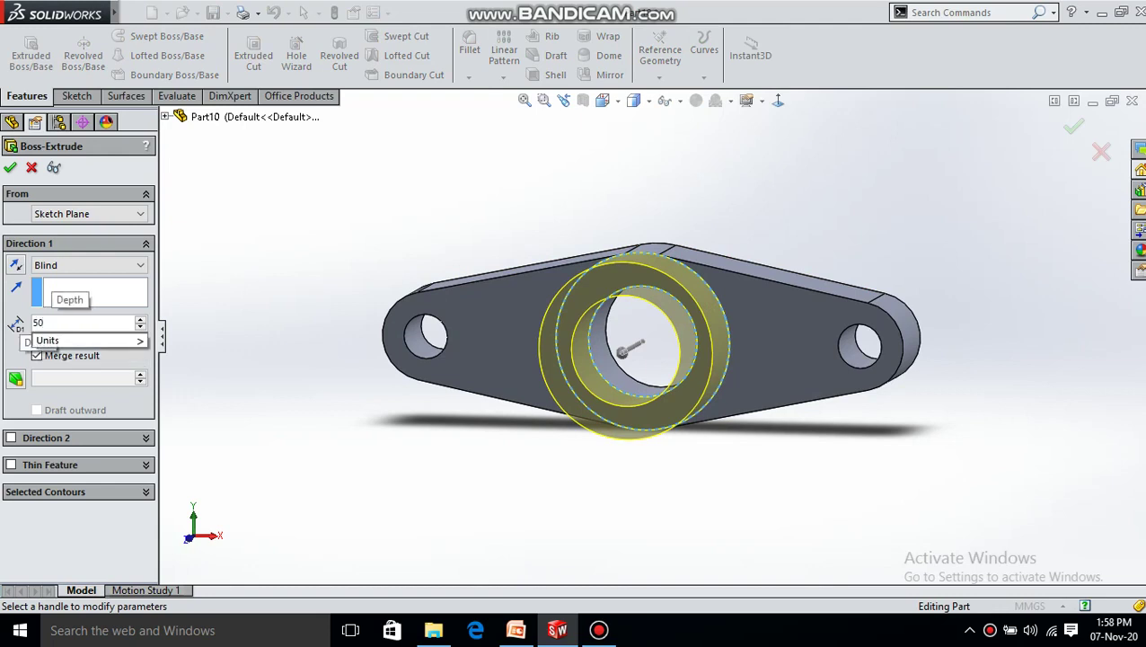
pyautogui.press('Return')
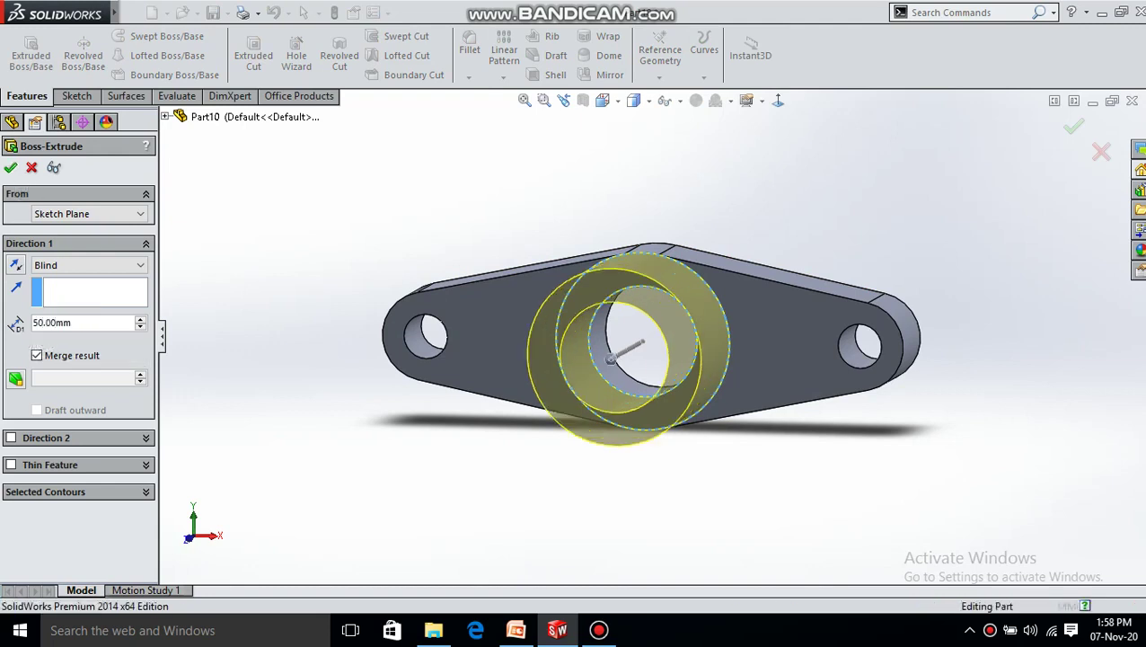
pyautogui.press('Return')
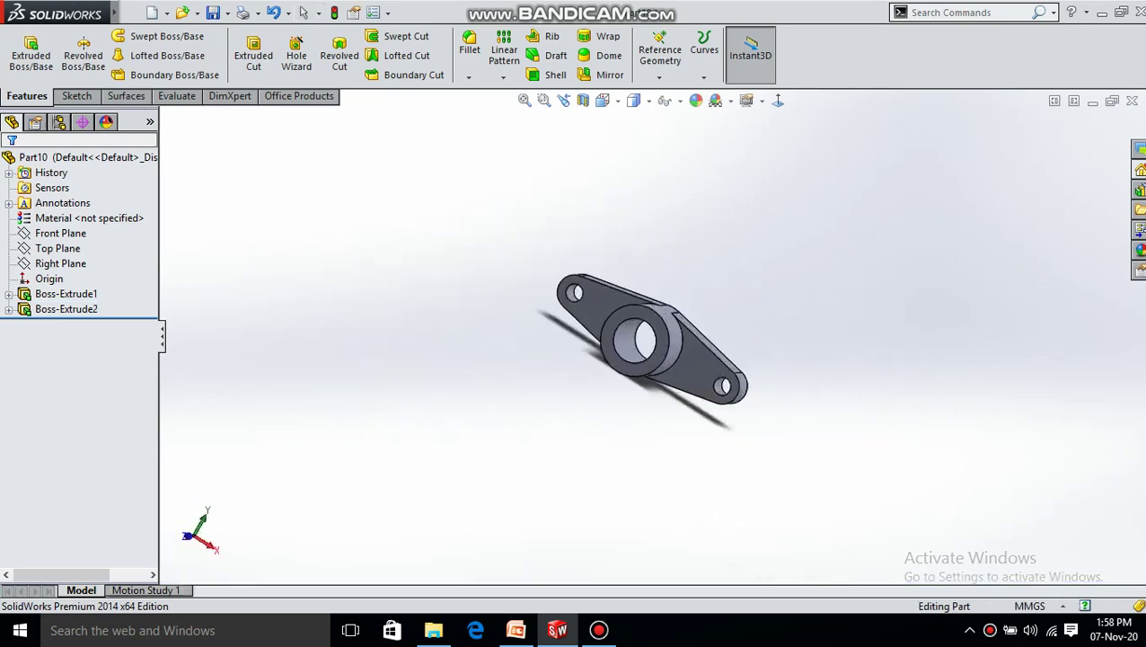
pyautogui.scroll(-5, 783, 458)
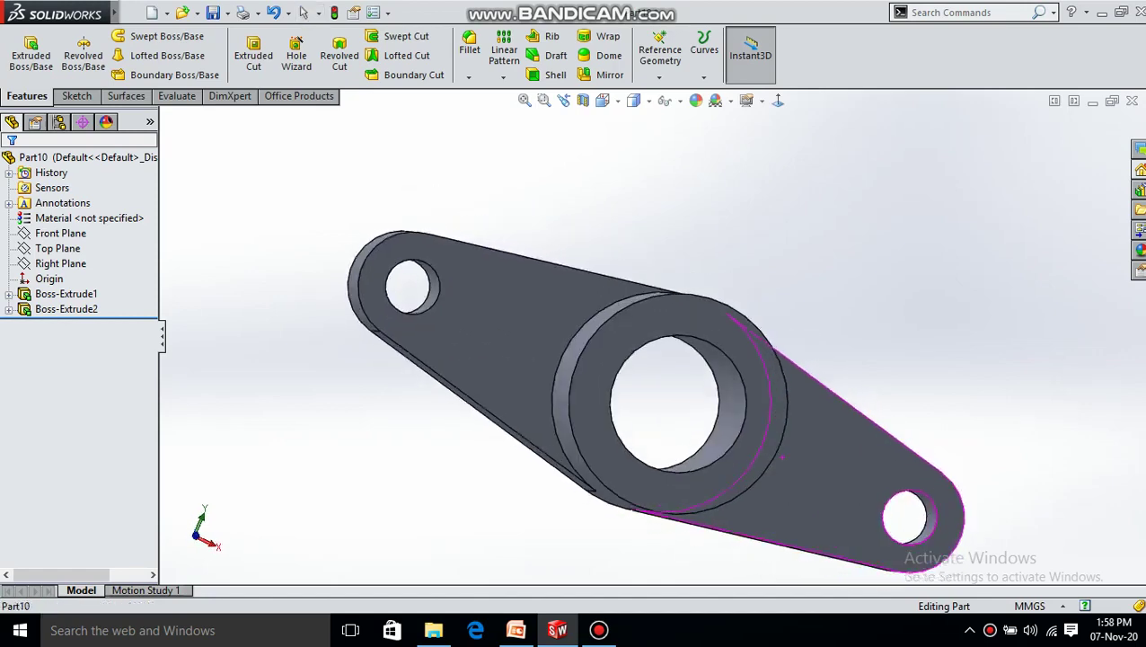
pyautogui.press('f')
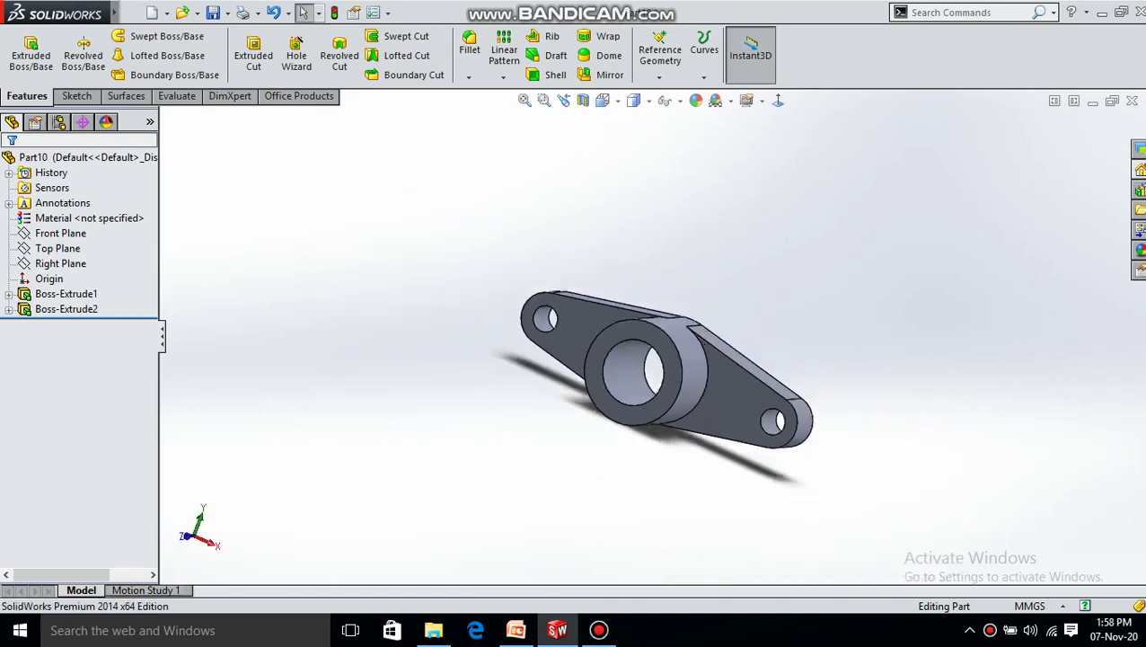